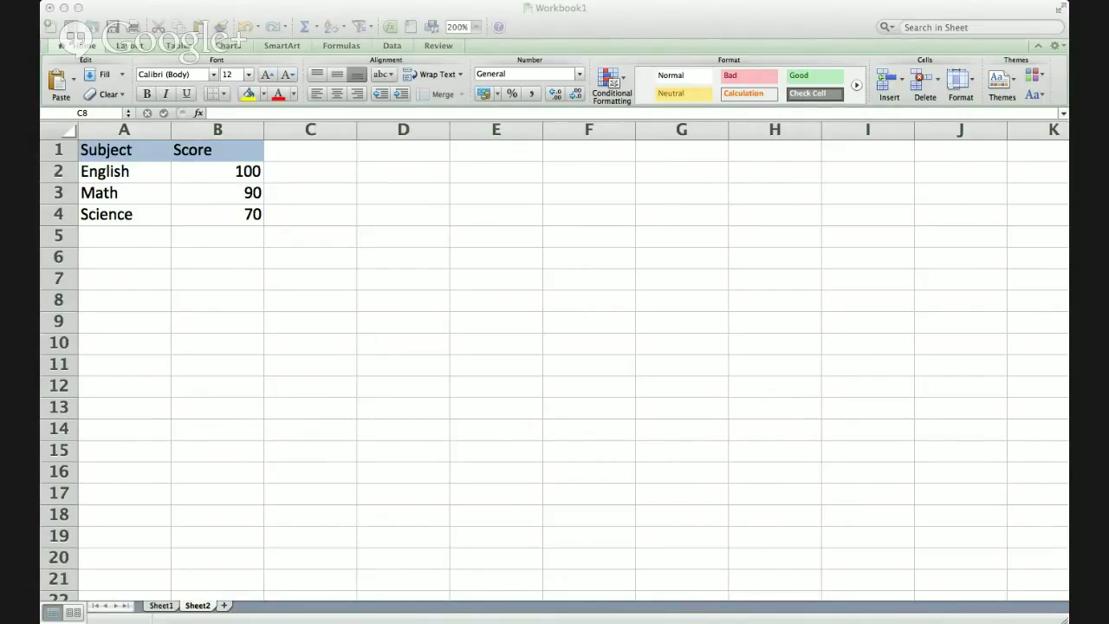
Step: Examine the grading scale on Sheet1, checking the Score and Grade headers and the score-to-grade pair in each row
left_click(310, 300)
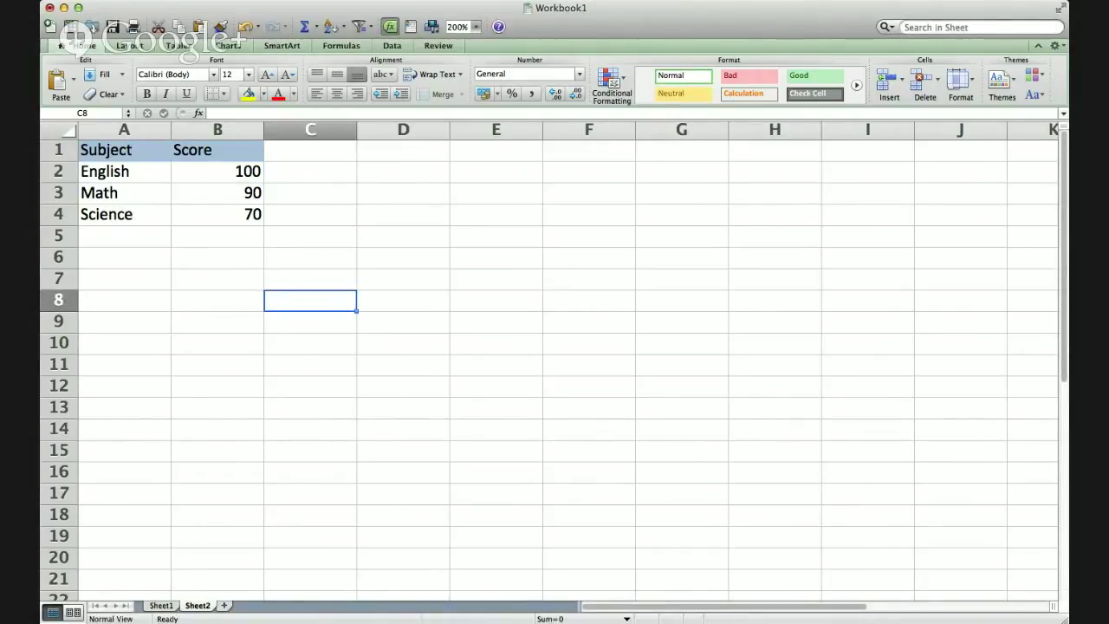
left_click(161, 605)
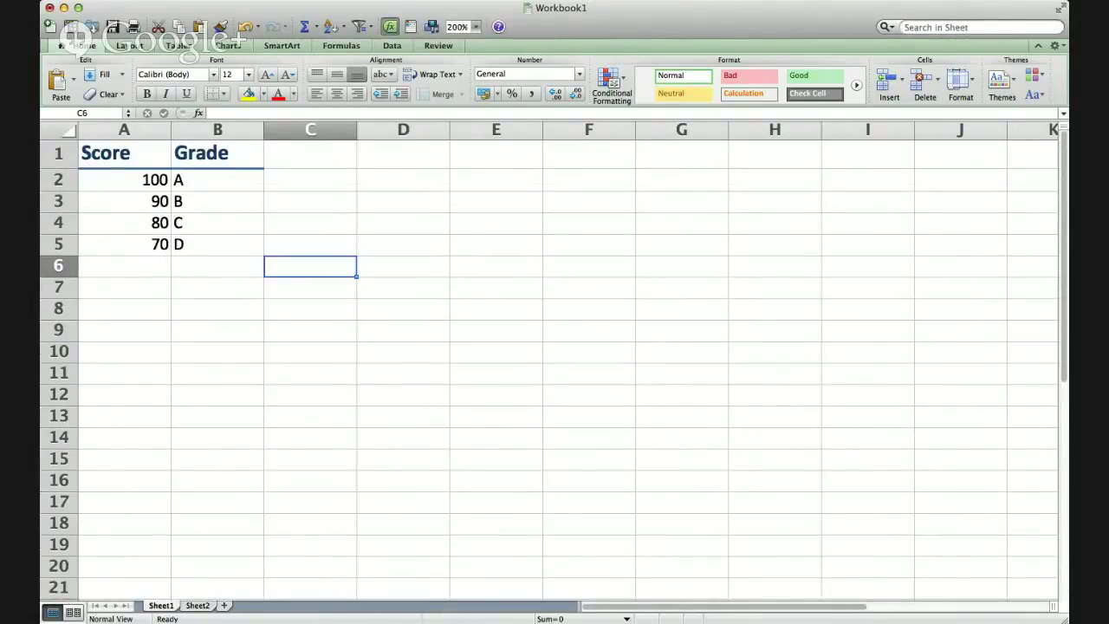
left_click(124, 154)
left_click(217, 154)
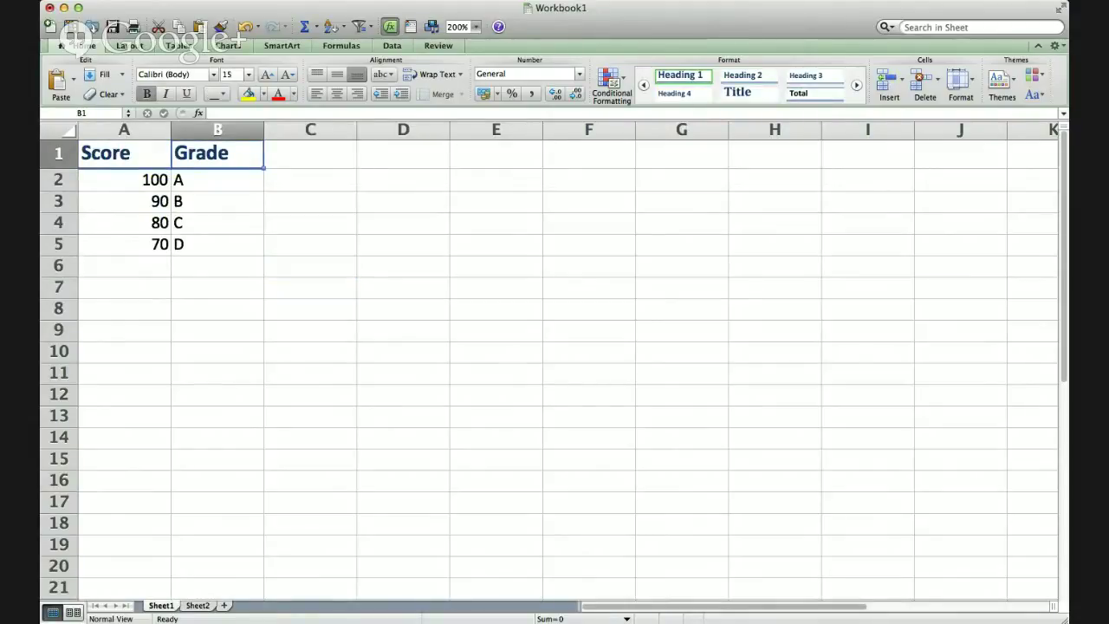
left_click(124, 153)
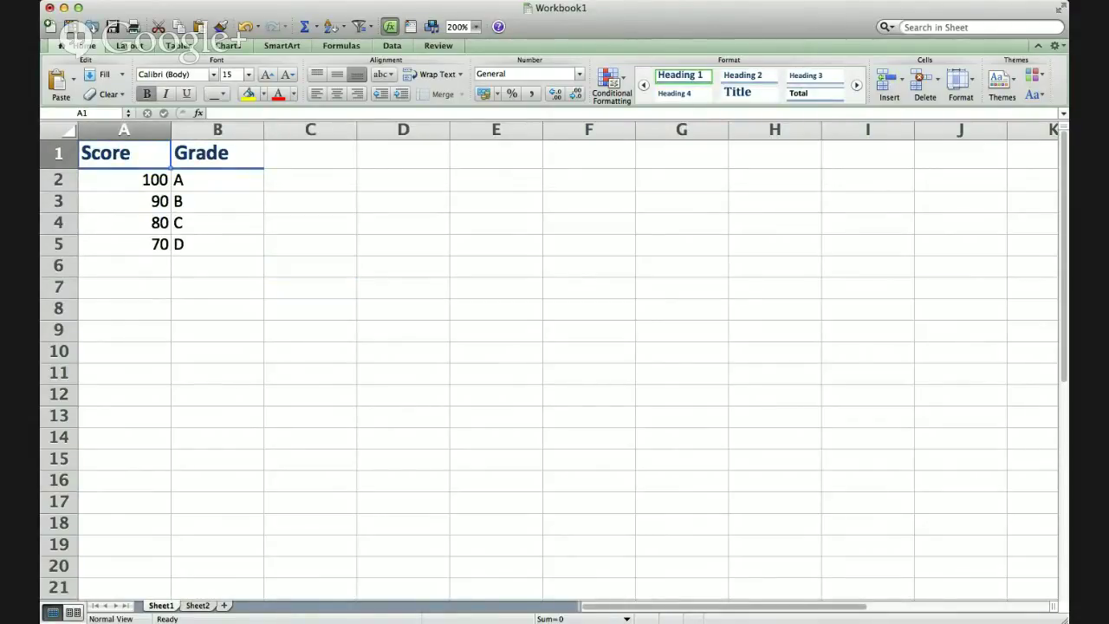
left_click(123, 180)
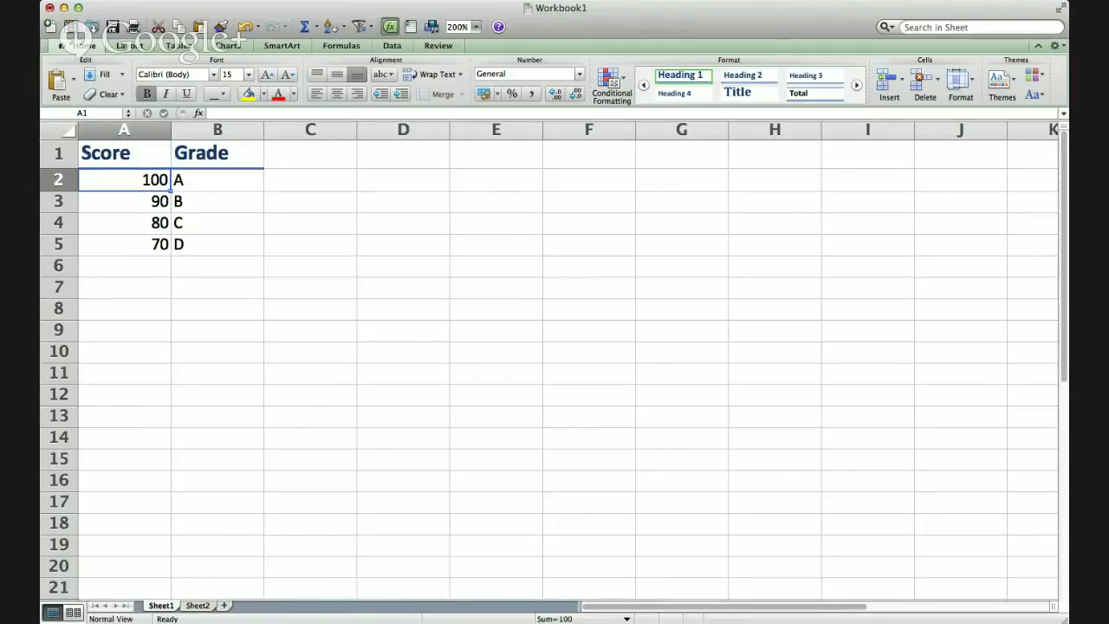
left_click(217, 180)
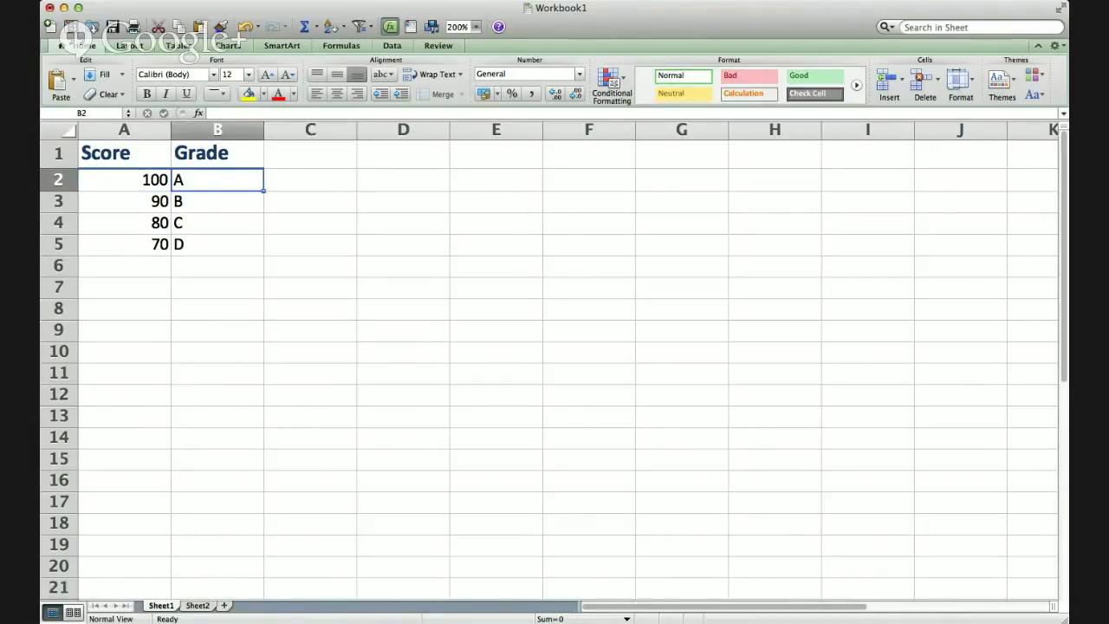
left_click(124, 202)
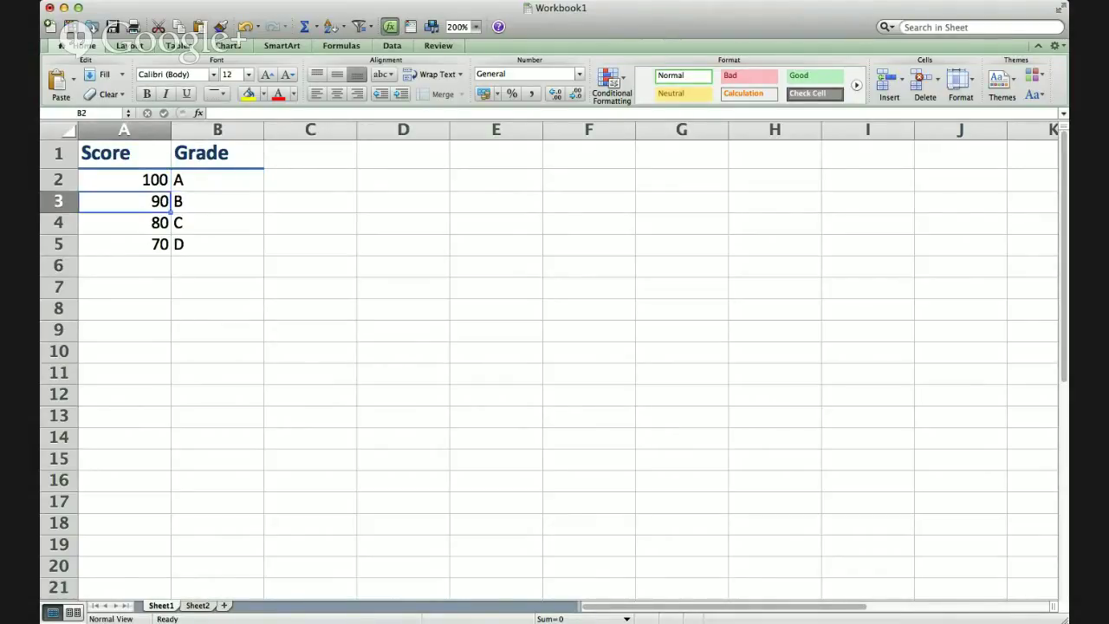
left_click(218, 202)
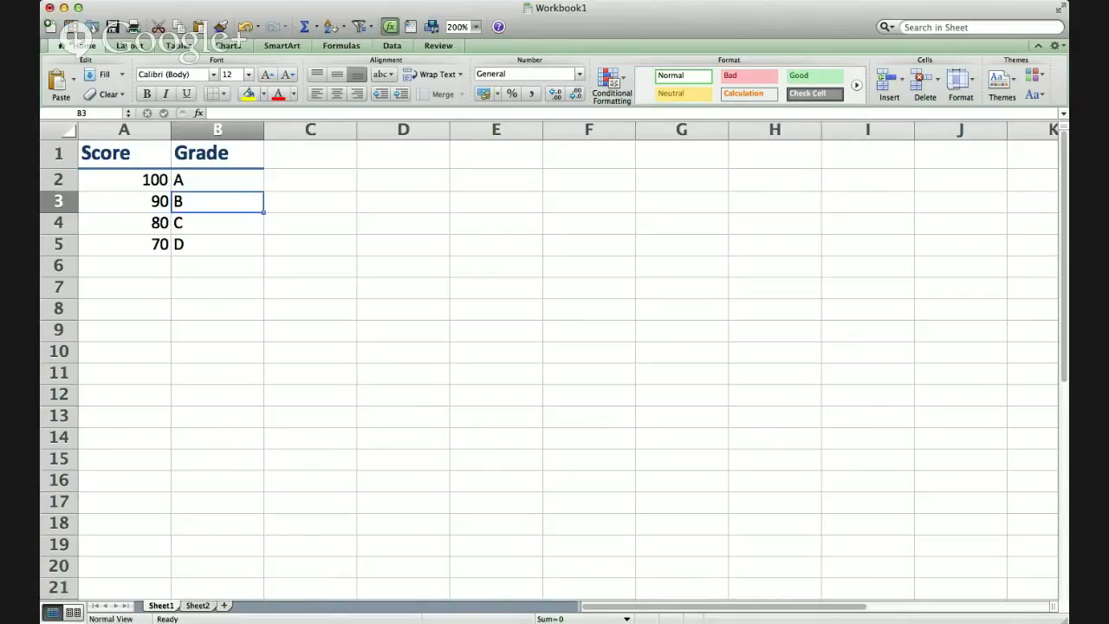
left_click(124, 223)
left_click(217, 223)
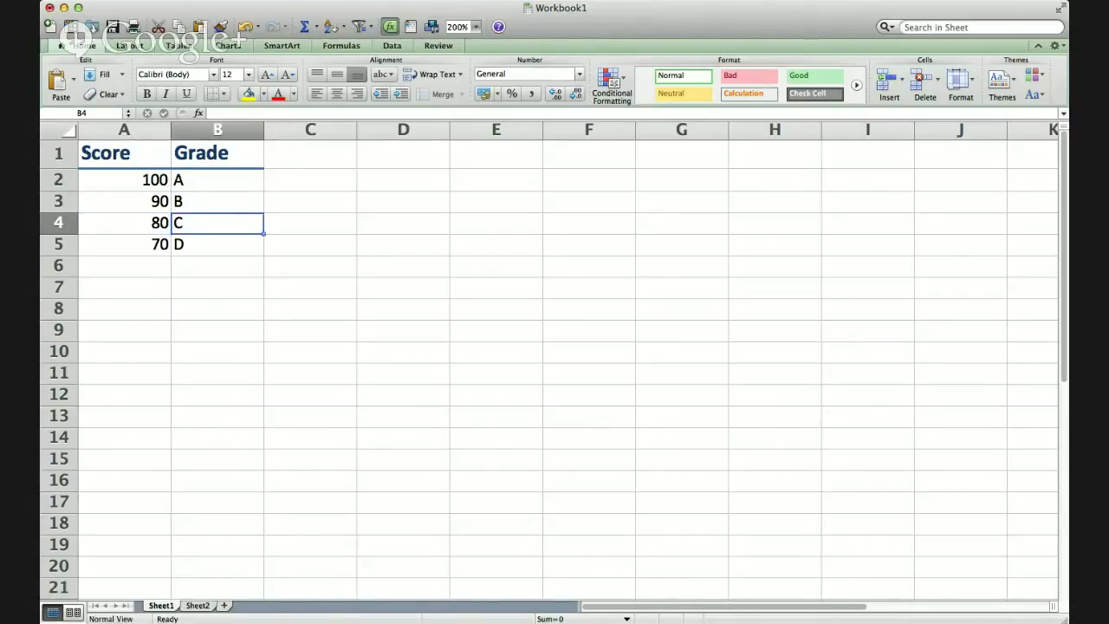
left_click(124, 245)
left_click(217, 245)
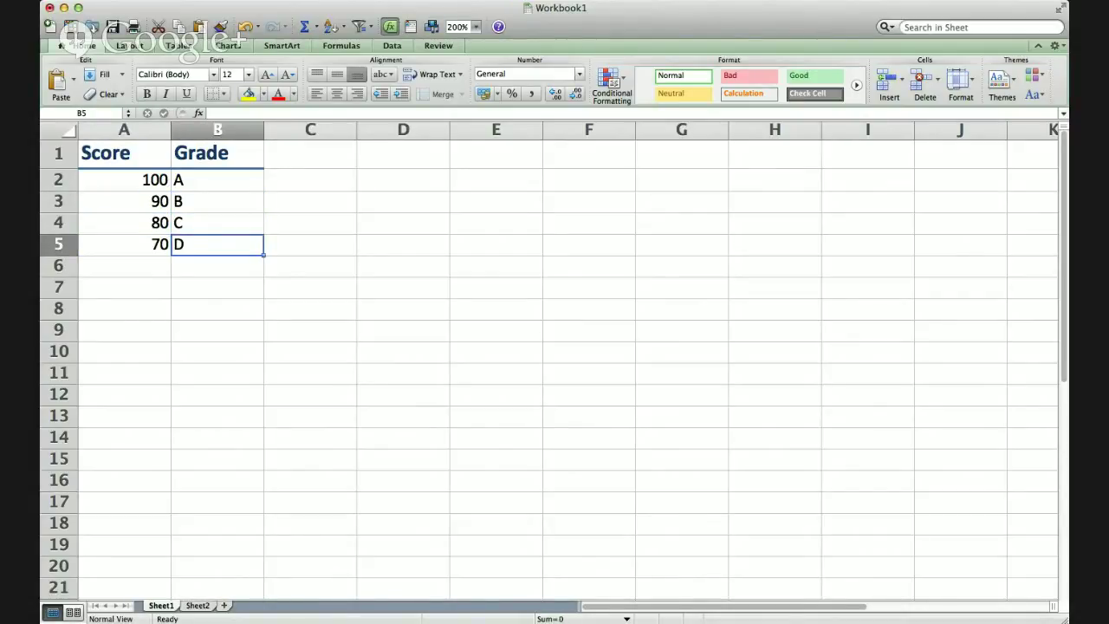
Step: Highlight the whole grading table A1:B5 on Sheet1 and review the grades paired with scores 100 and 90
left_click_drag(124, 152, 218, 244)
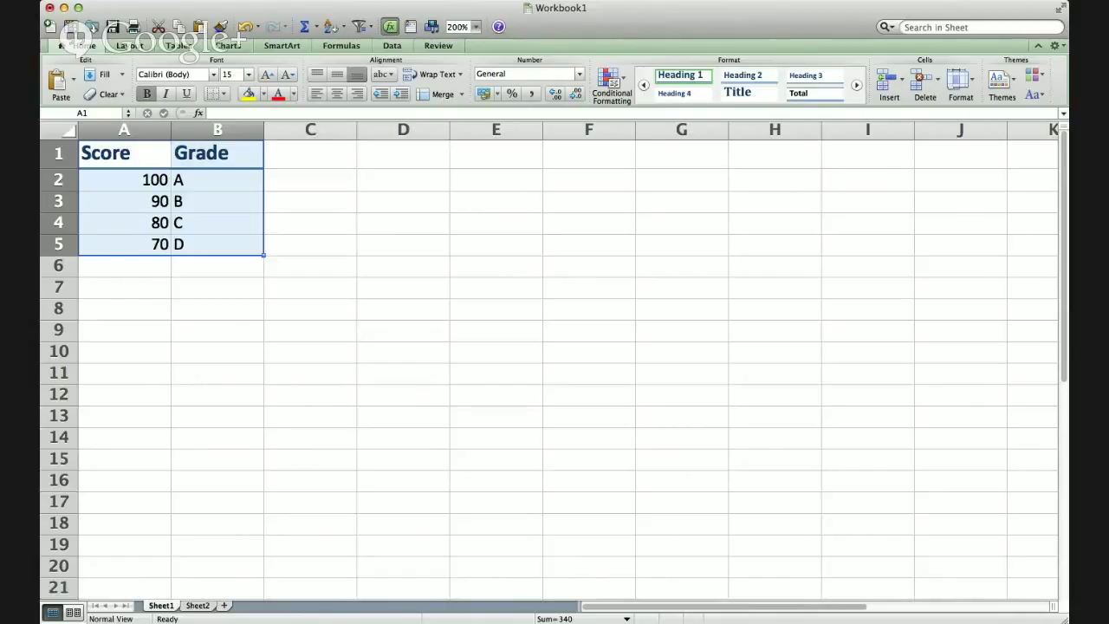
left_click(124, 180)
left_click(217, 180)
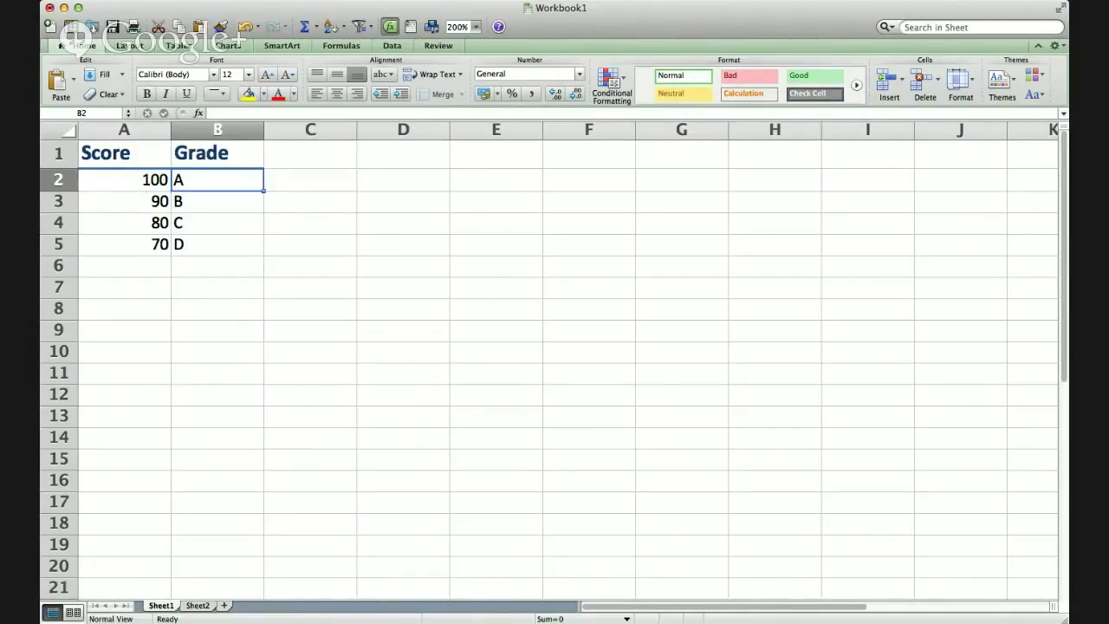
left_click(124, 202)
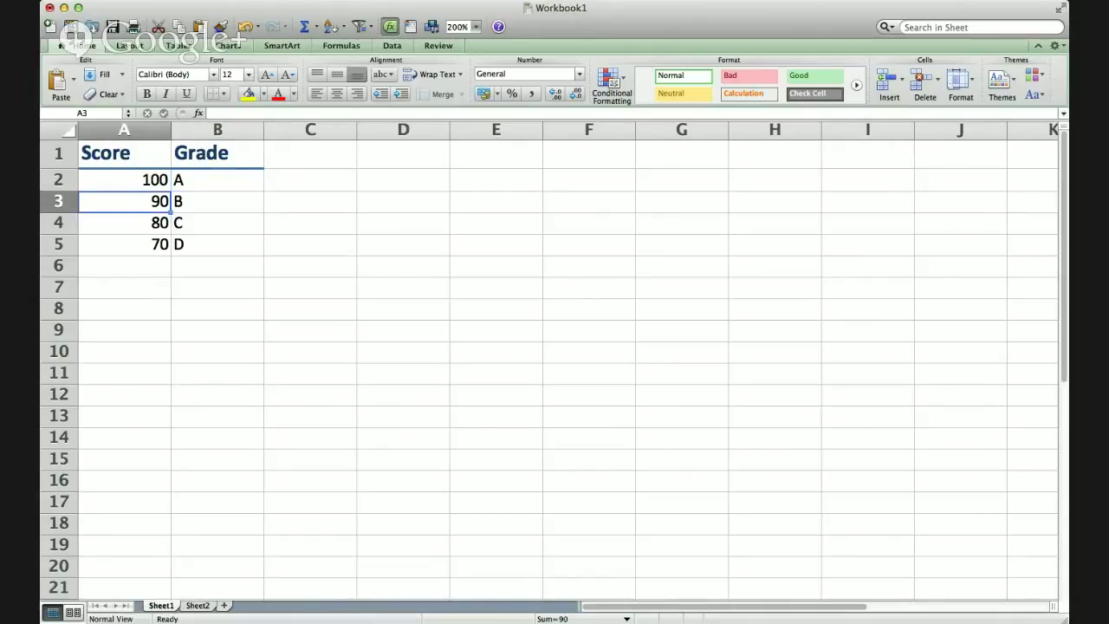
left_click(218, 202)
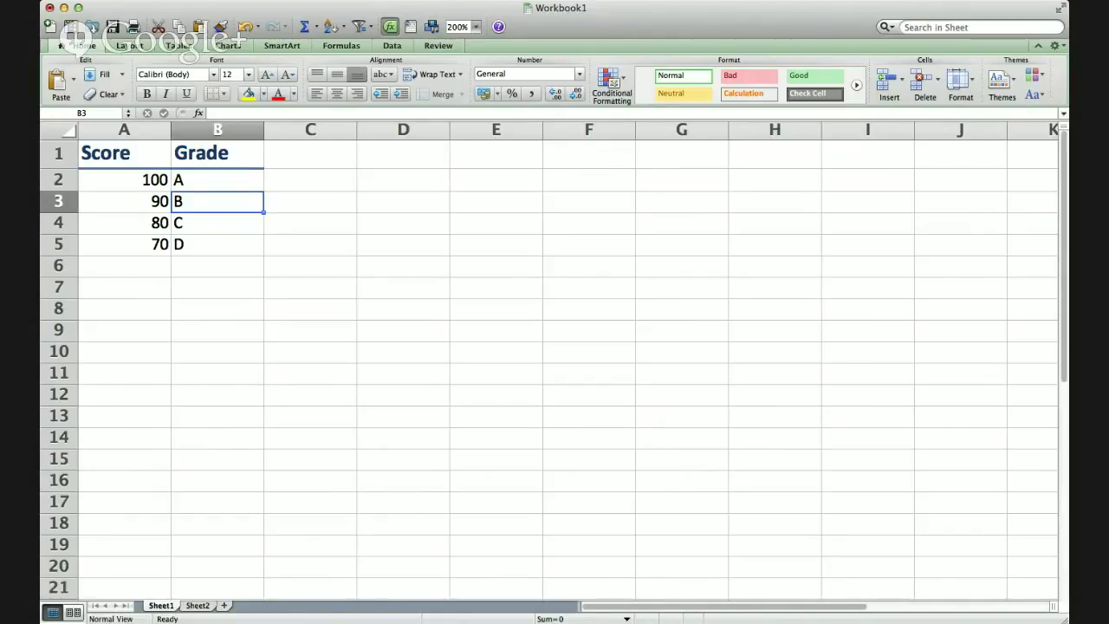
Step: Examine the table on Sheet2, checking the Subject and Score headers and the score beside English, Math and Science
left_click(198, 606)
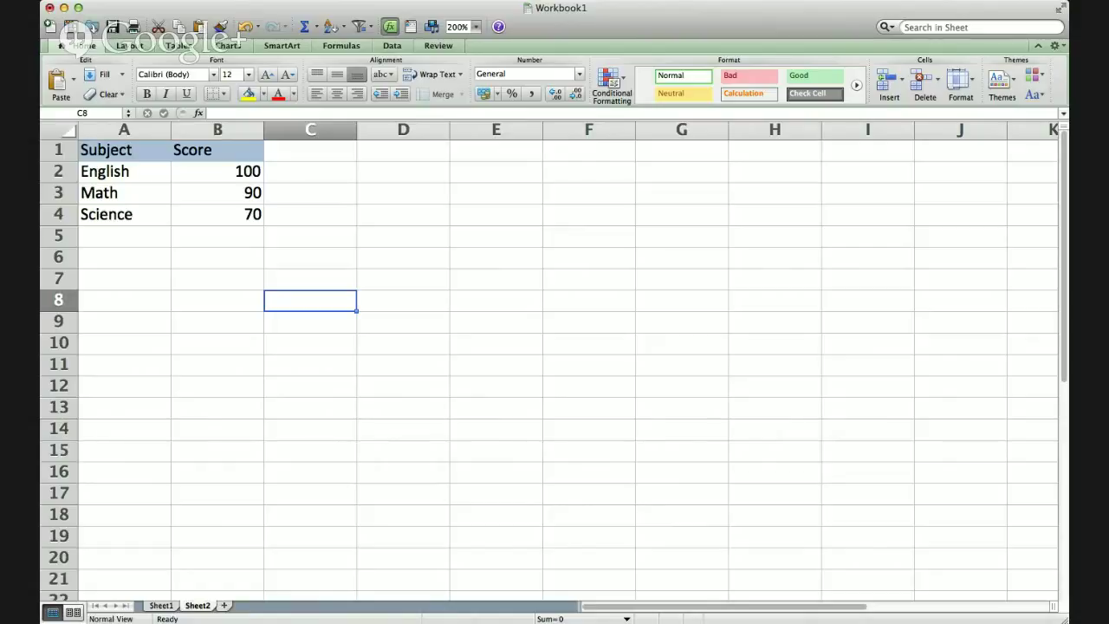
left_click(124, 150)
key("Tab")
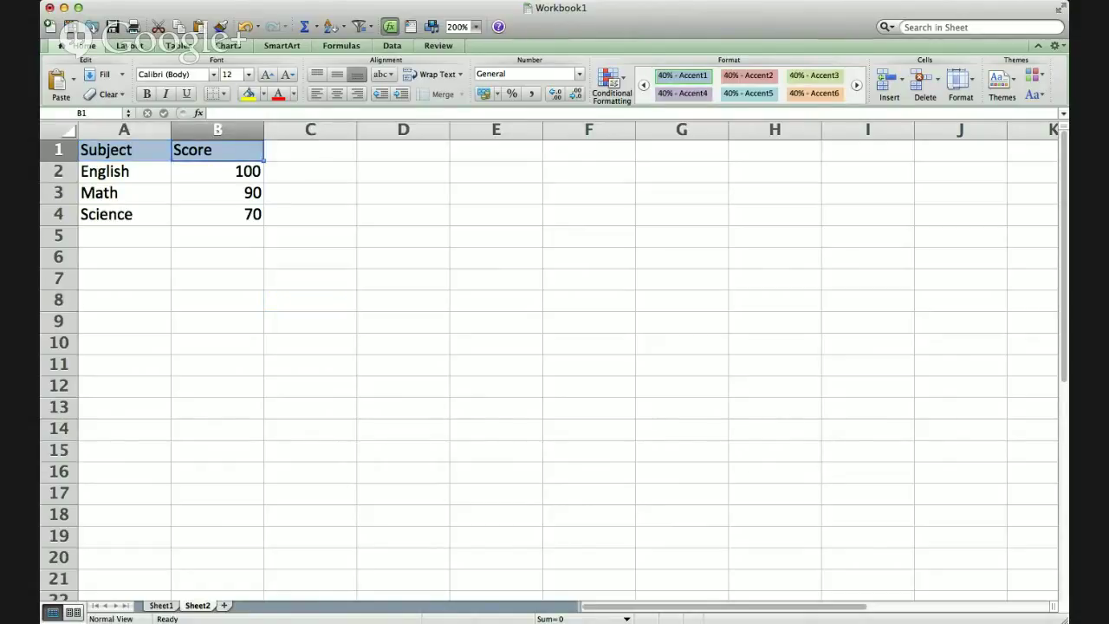
left_click_drag(124, 172, 124, 214)
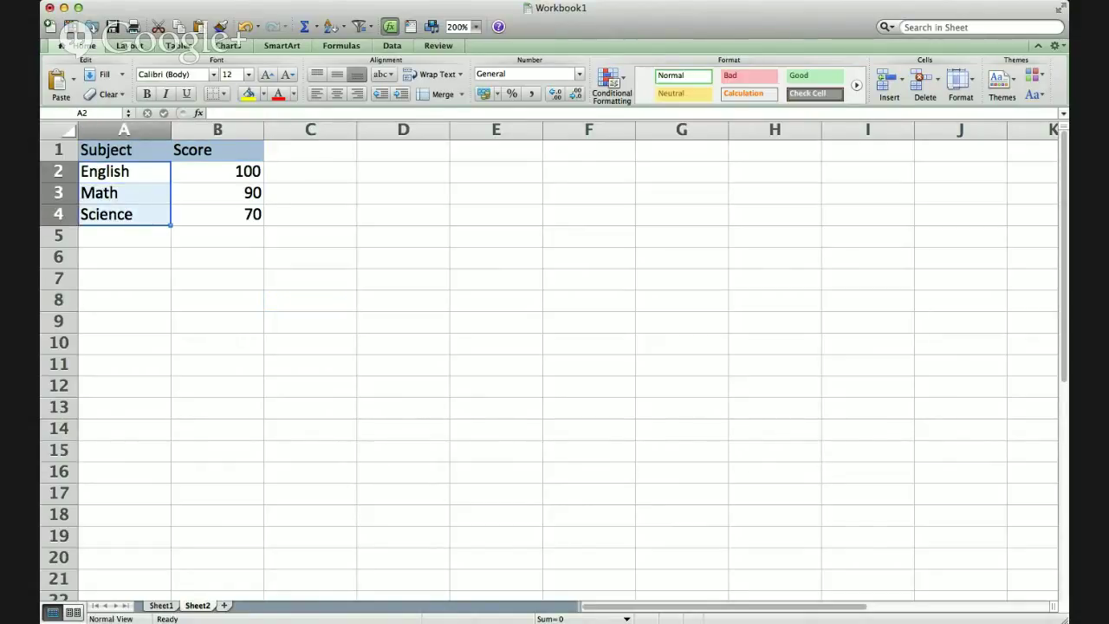
left_click(124, 172)
left_click(124, 193)
left_click(124, 214)
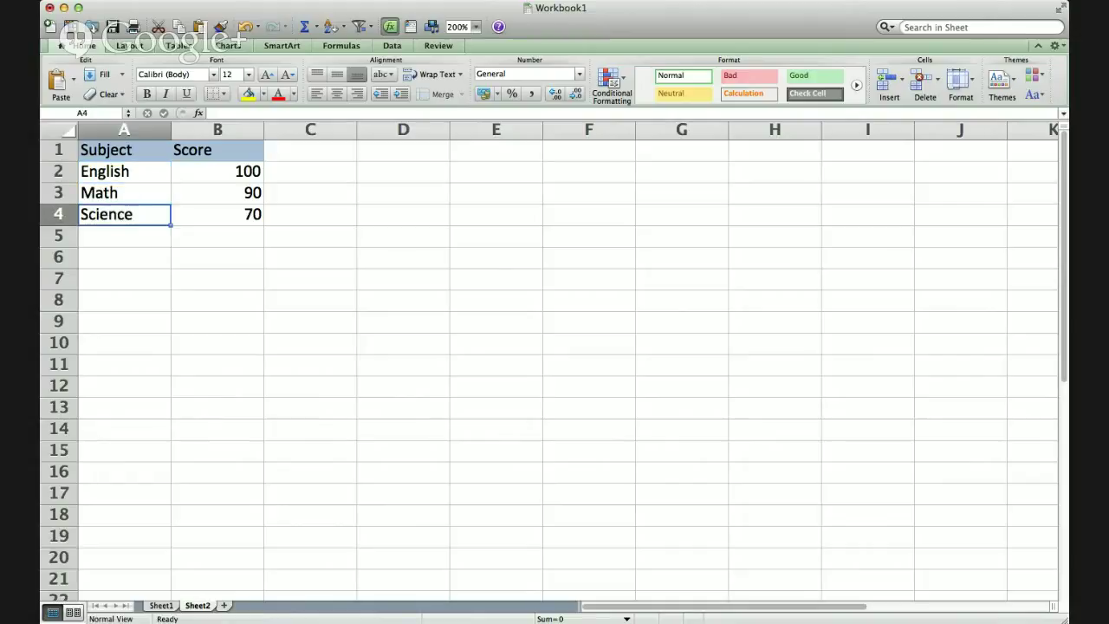
left_click(217, 172)
left_click(218, 193)
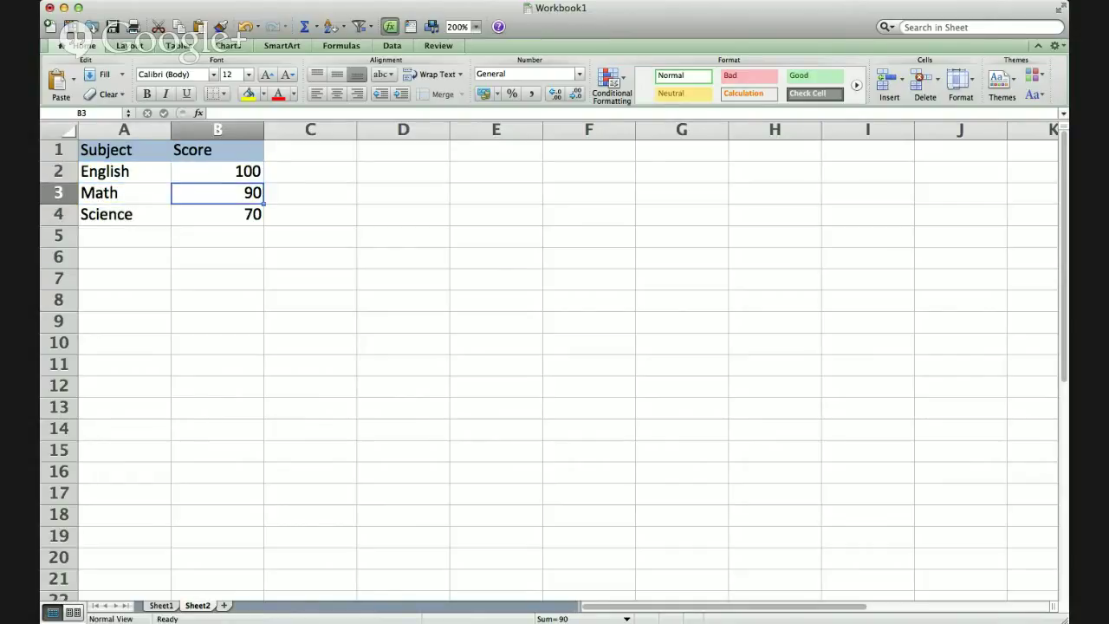
left_click(217, 214)
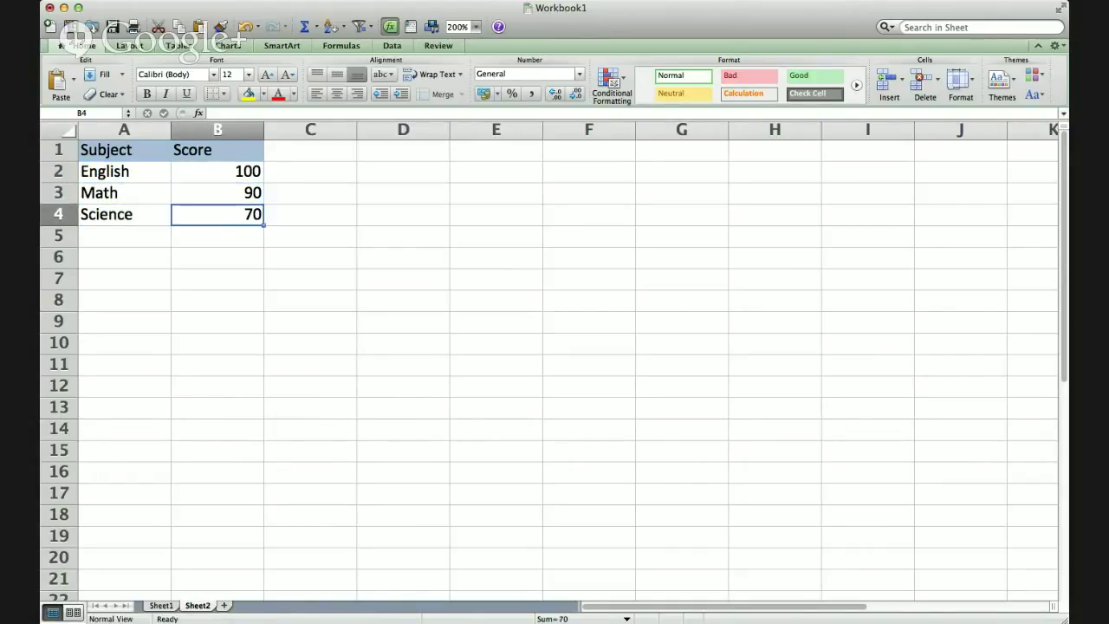
left_click(217, 171)
left_click(124, 193)
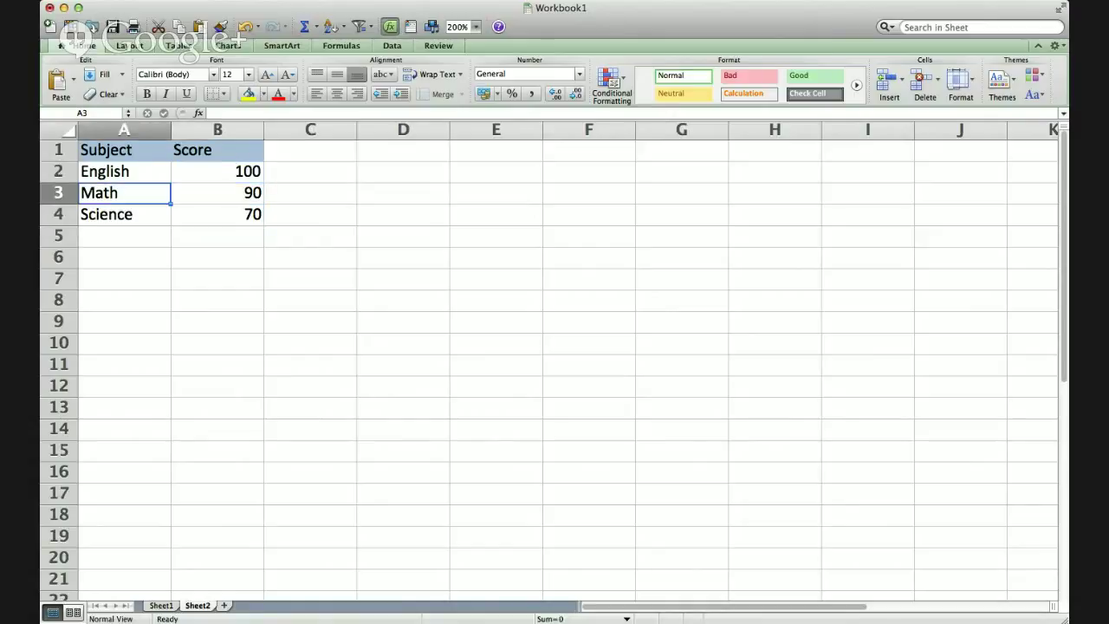
left_click(218, 194)
left_click(124, 214)
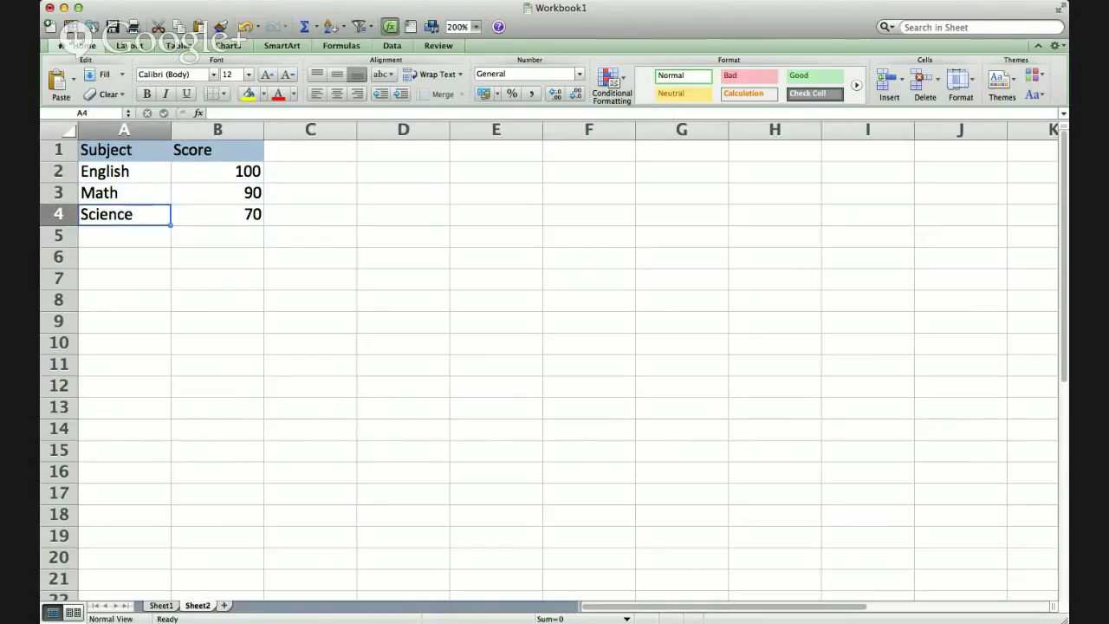
left_click(217, 214)
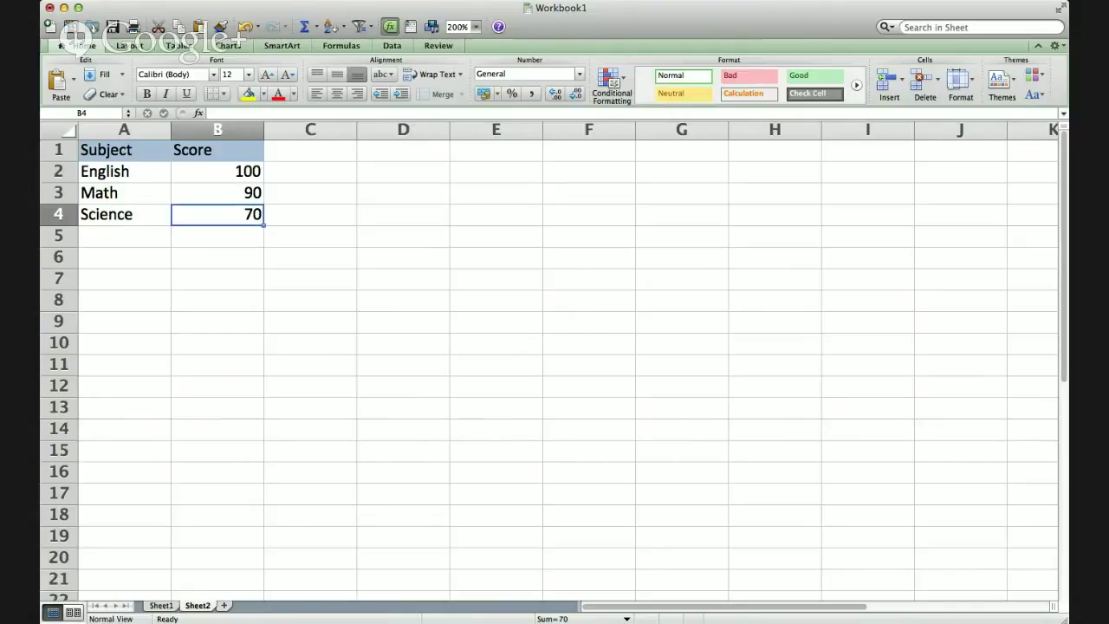
Step: Add the header "Grade" in cell C1 of Sheet2 and select cell C2 below it
left_click(311, 150)
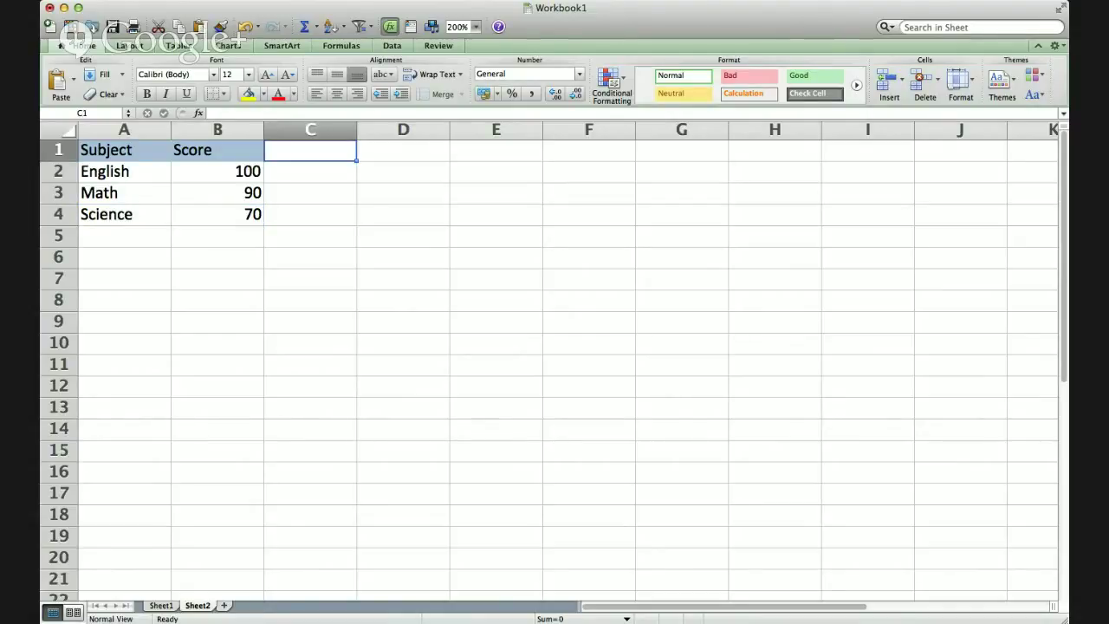
double_click(310, 150)
type("Grade")
key("Tab")
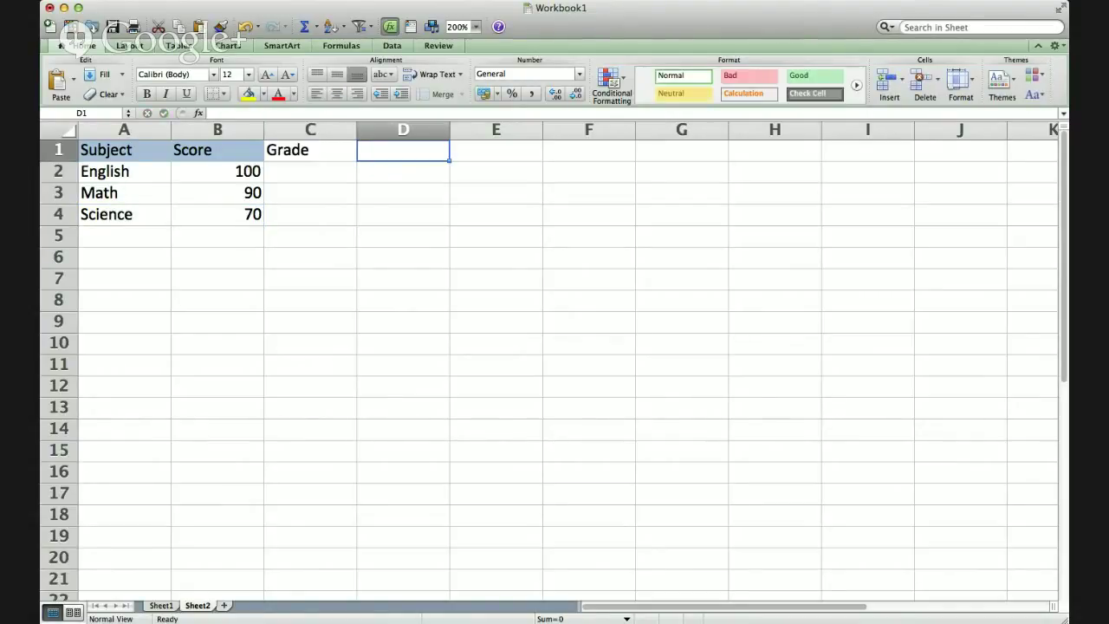
key("Left")
key("Down")
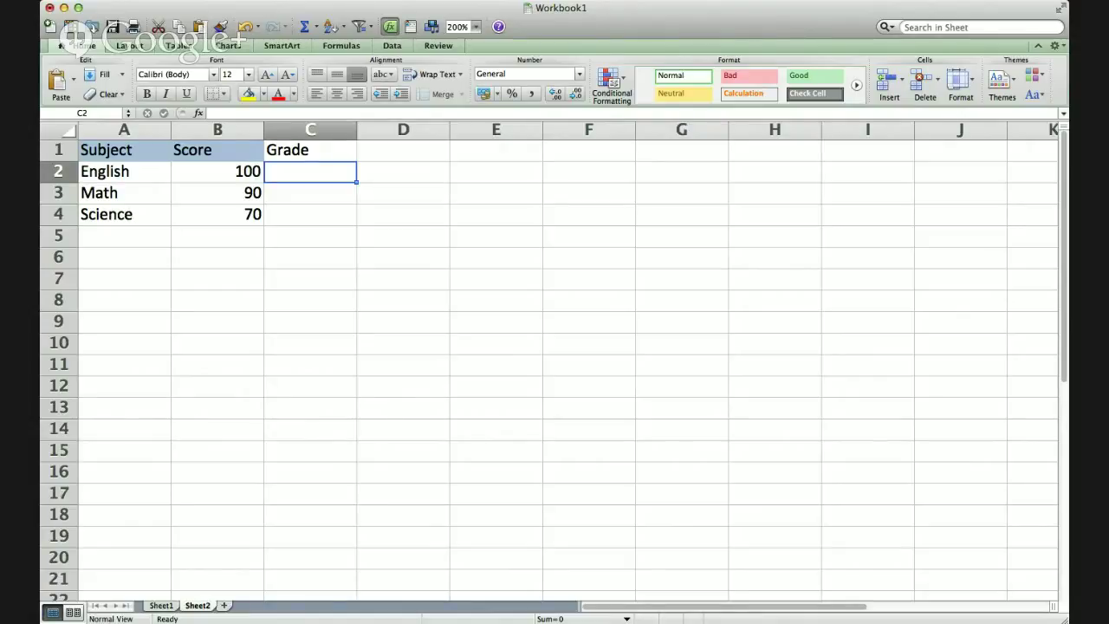
Step: Compare the English score in B2 of Sheet2 with the grading scale on Sheet1 to see which grade belongs to it
key("ctrl+Page_Up")
left_click(124, 180)
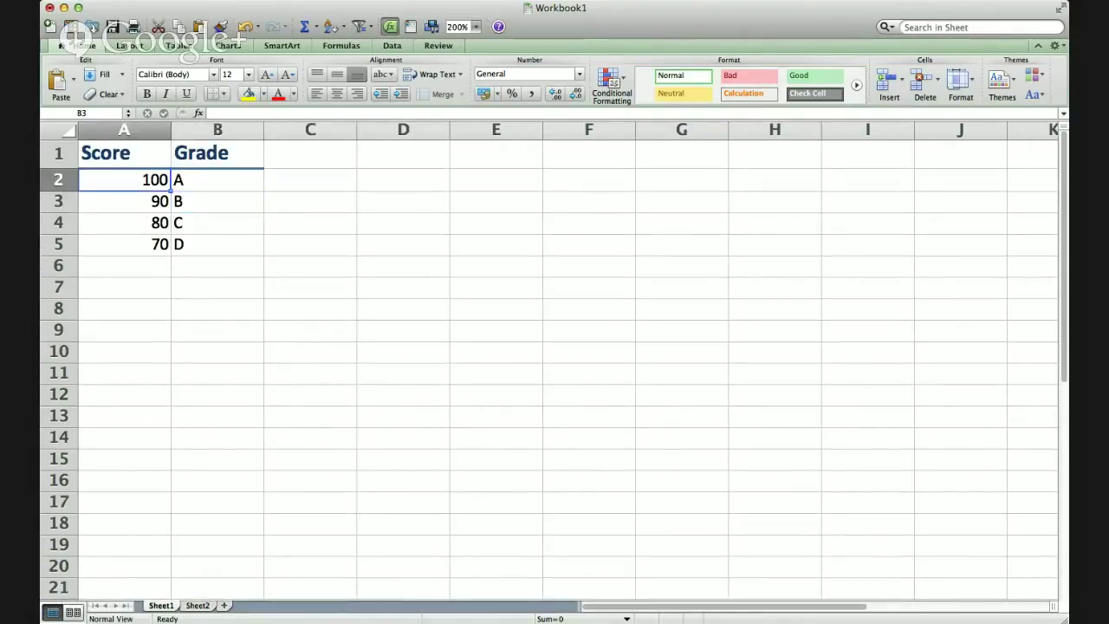
left_click(217, 180)
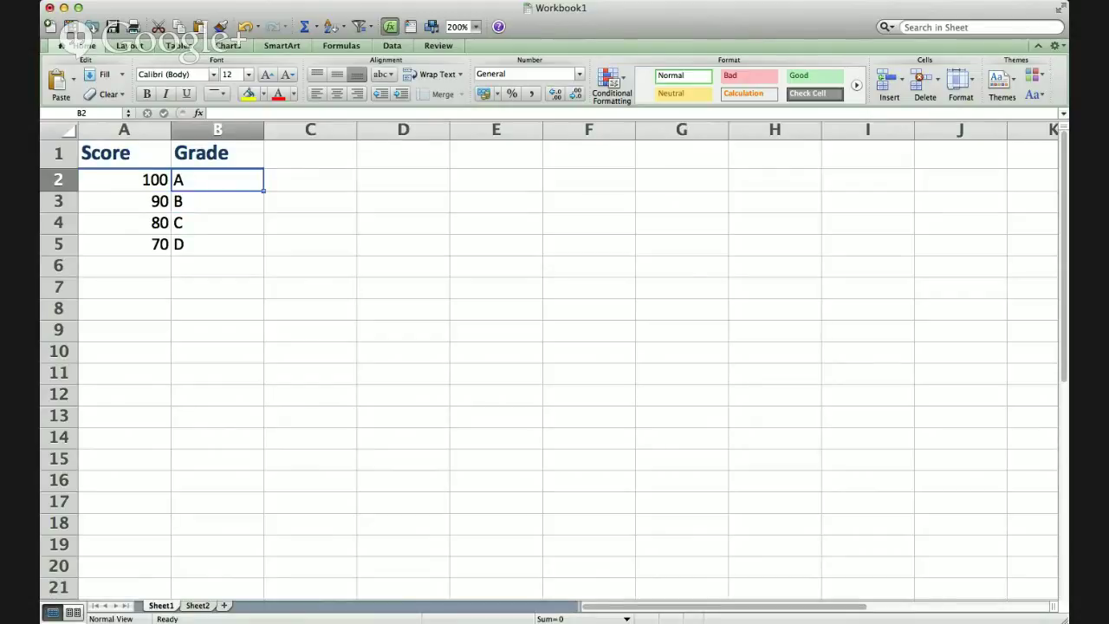
key("ctrl+Page_Down")
double_click(310, 172)
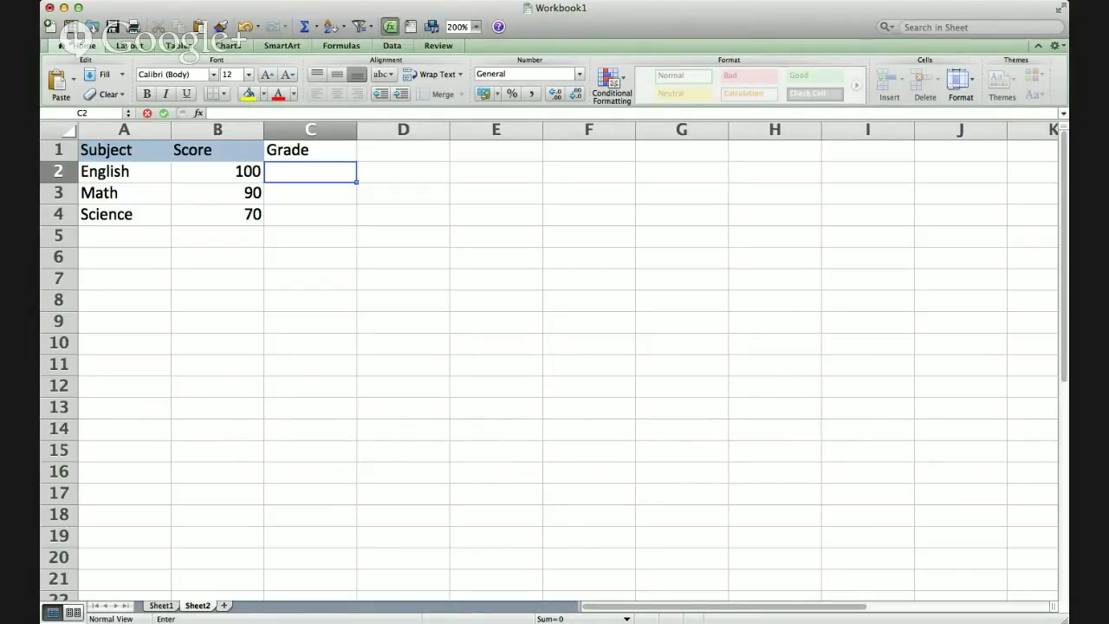
left_click(218, 171)
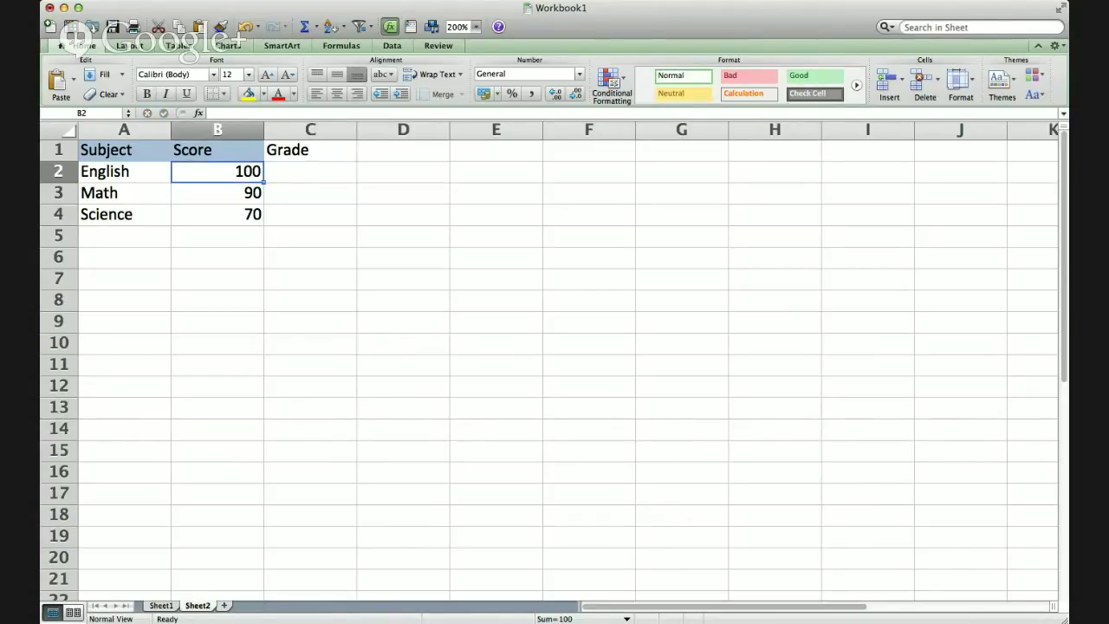
left_click(161, 606)
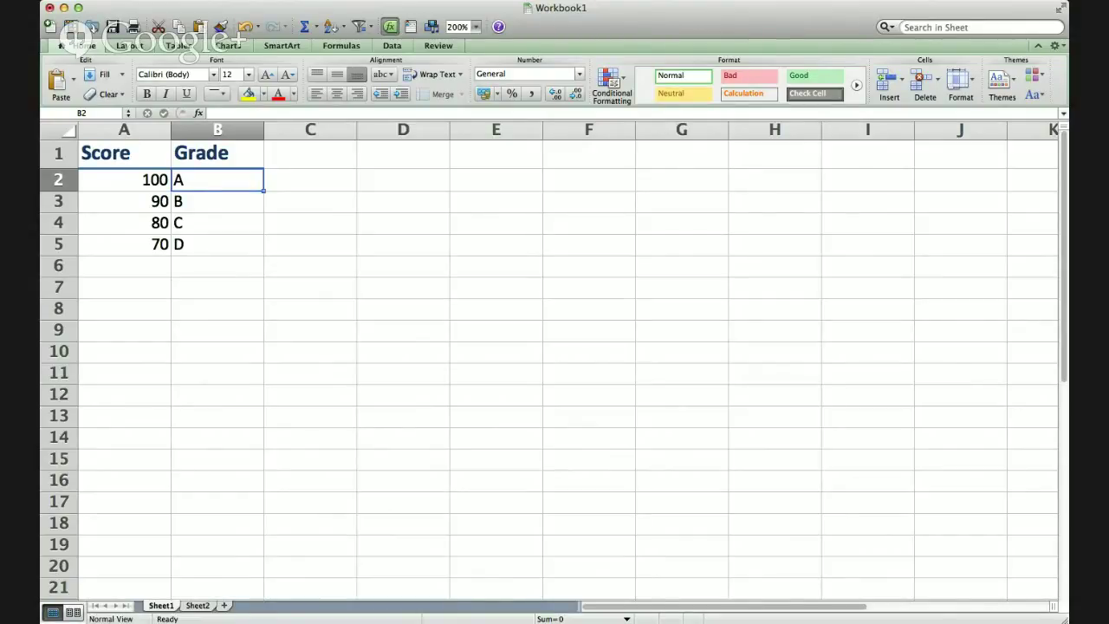
left_click(197, 606)
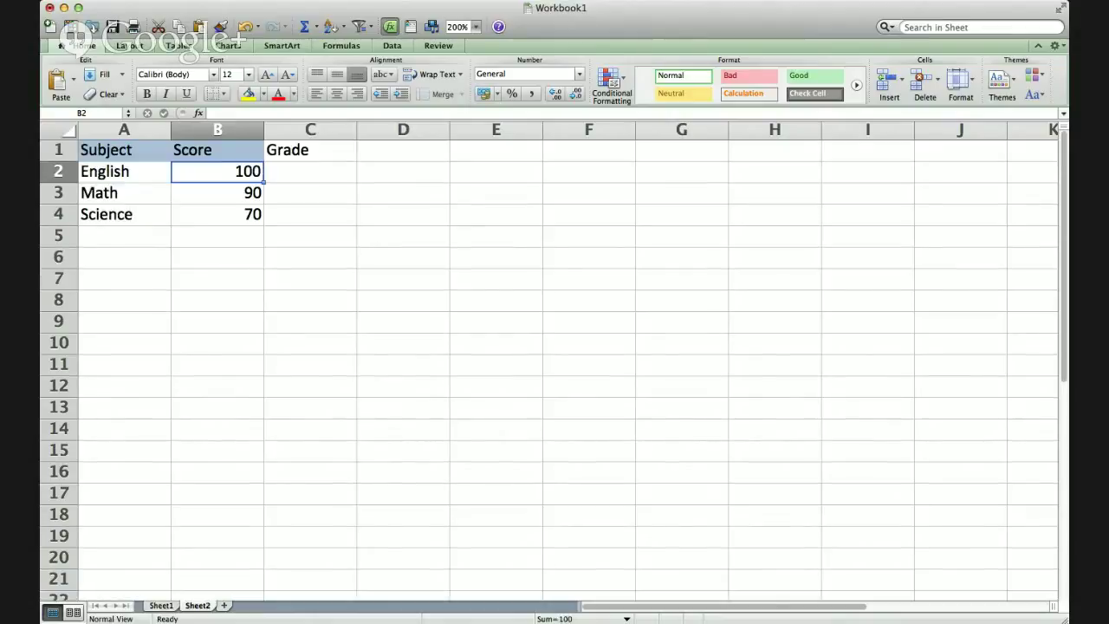
Step: Start a VLOOKUP formula in cell C2 of Sheet2 with the English score in B2 as the lookup value
left_click(310, 171)
type("=")
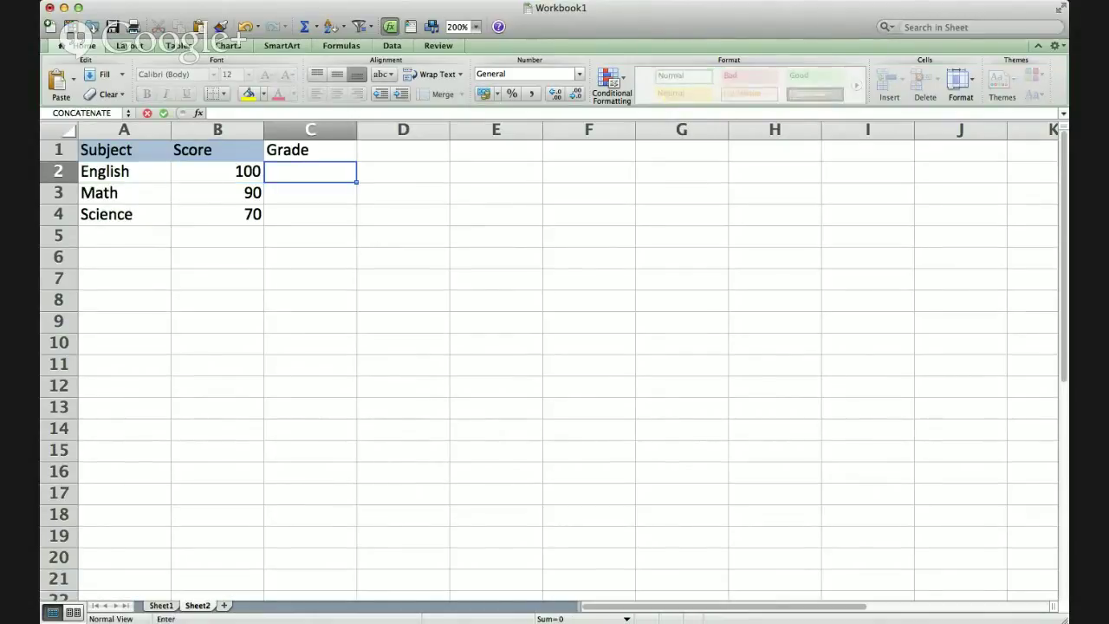
key("BackSpace")
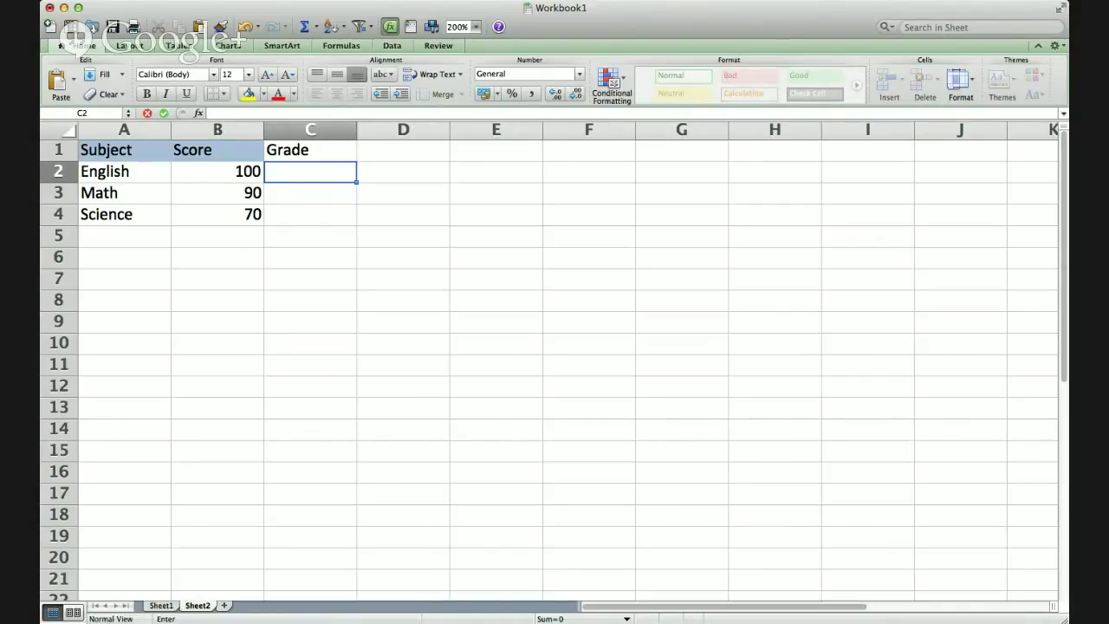
type("=")
key("BackSpace")
type("=")
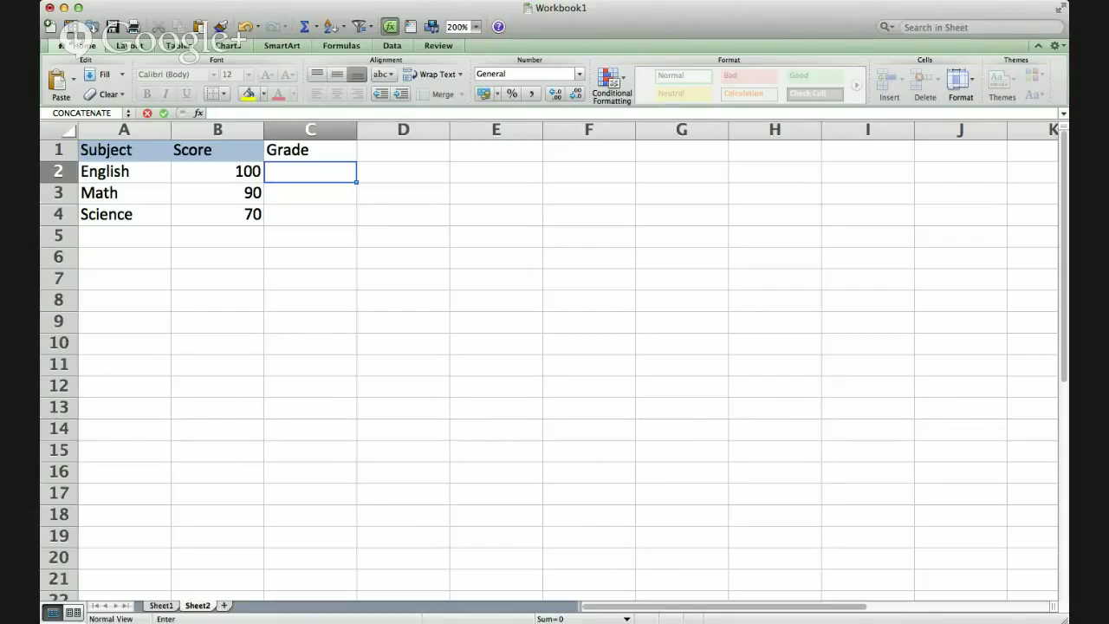
key("Left")
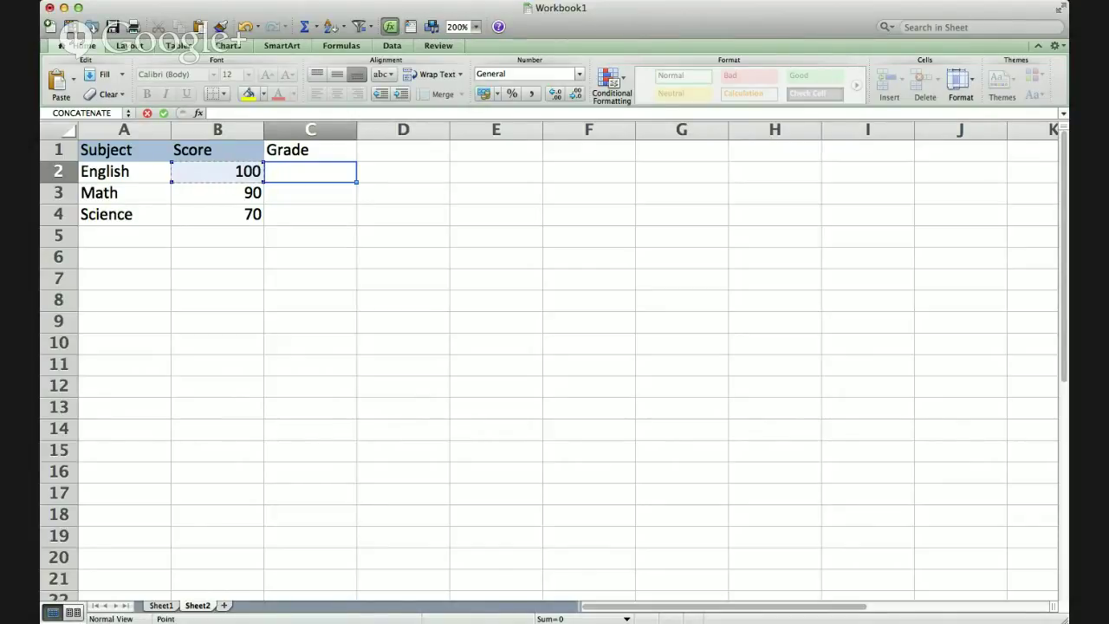
type(">")
Step: Add the Score and Grade columns on Sheet1 as the lookup table of the C2 formula and enter the formula
left_click(161, 606)
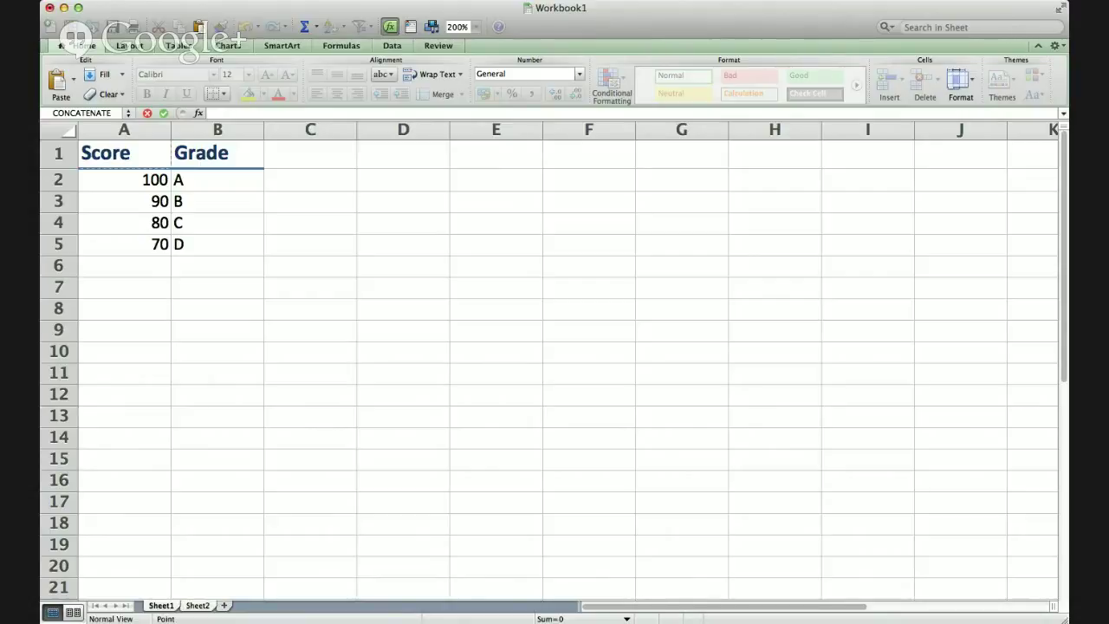
left_click_drag(123, 154, 218, 223)
left_click_drag(218, 260, 338, 331)
left_click_drag(234, 331, 229, 244)
key("Tab")
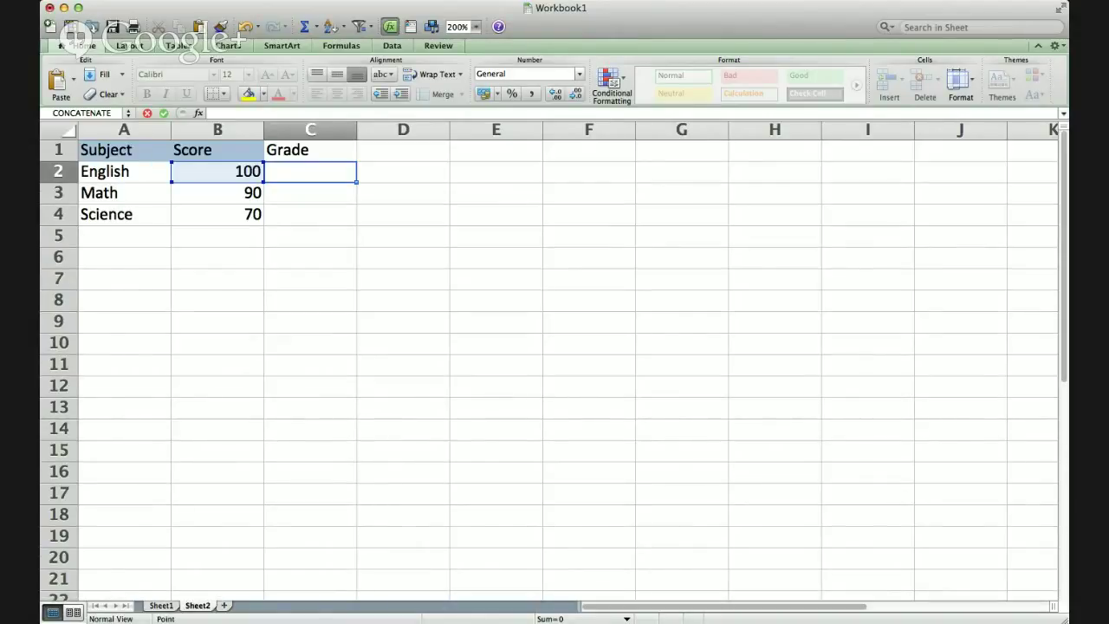
type(",")
left_click(161, 606)
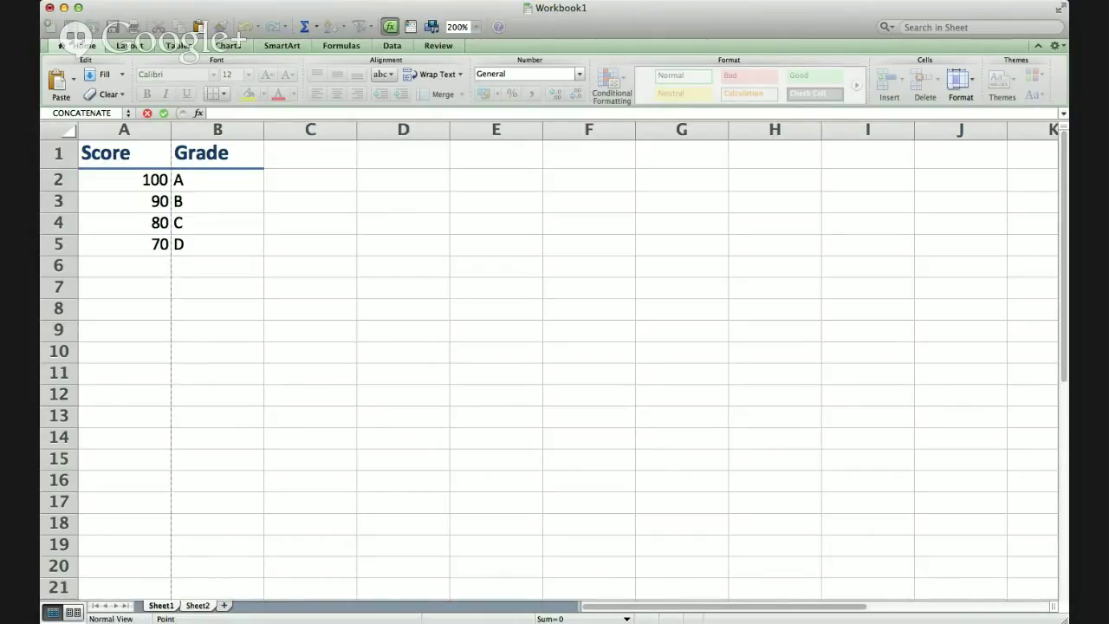
type(",")
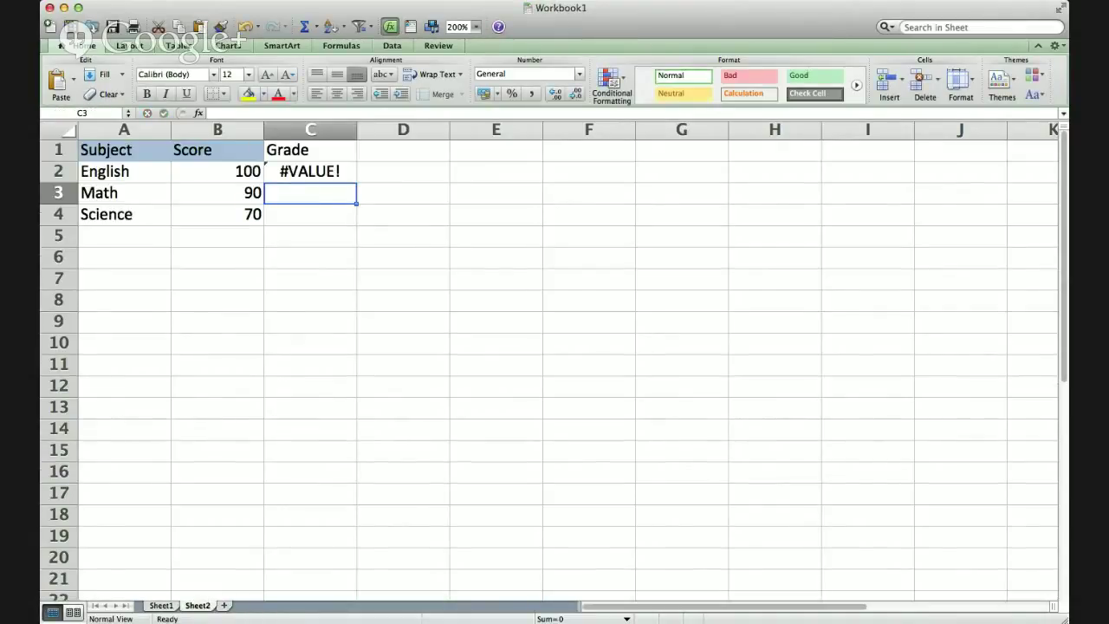
Step: Correct the VLOOKUP formula in C2 so it returns the letter grade for English, and widen column C to over three times its width
left_click(310, 172)
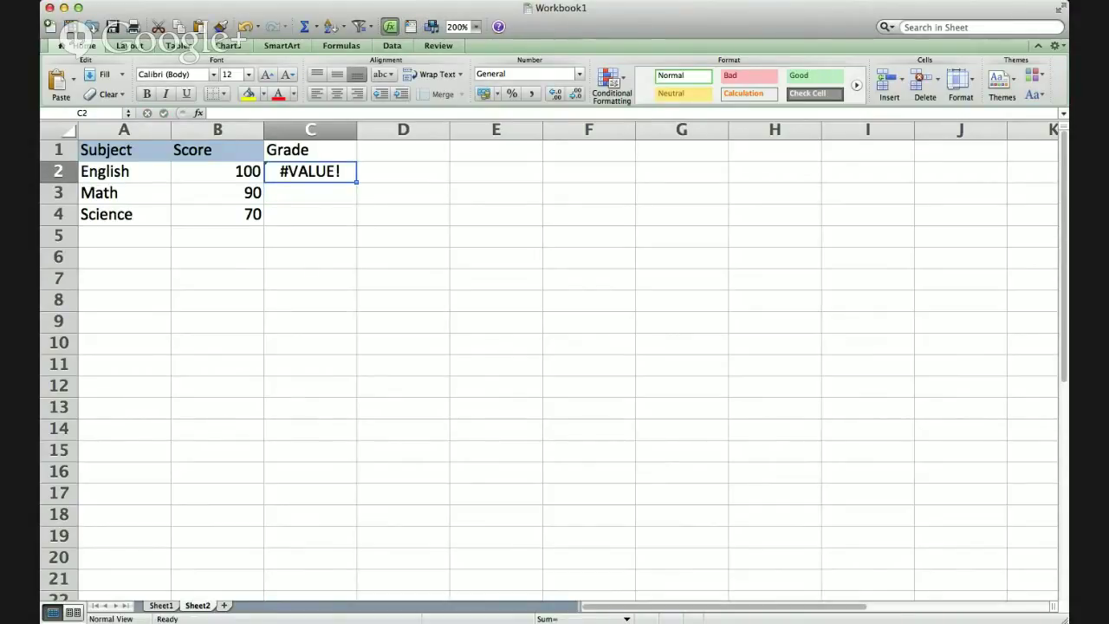
double_click(310, 171)
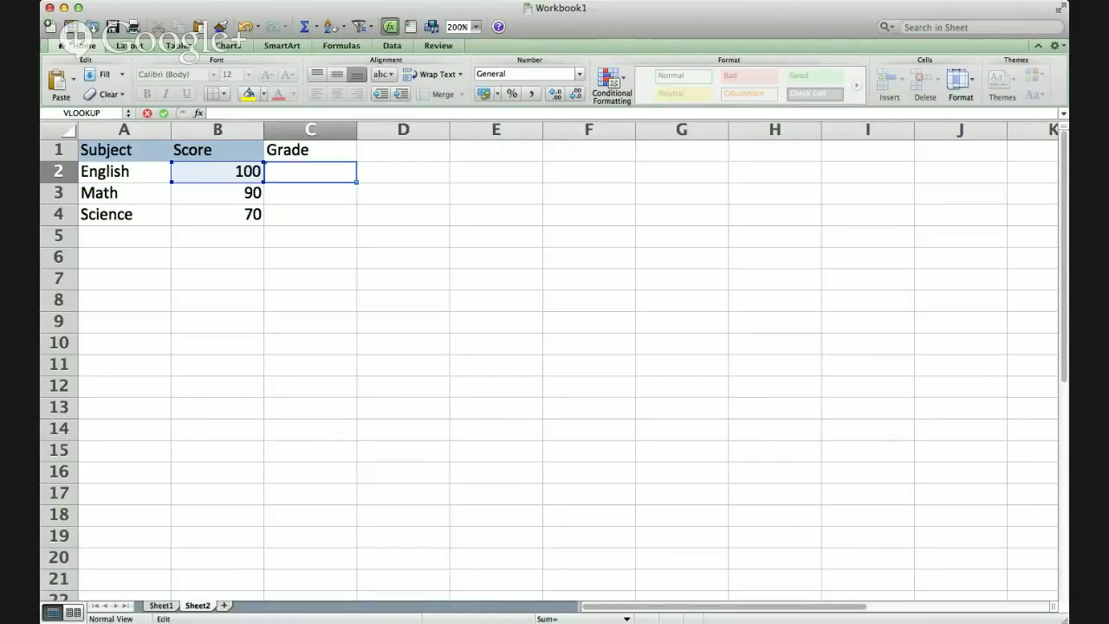
left_click(310, 130)
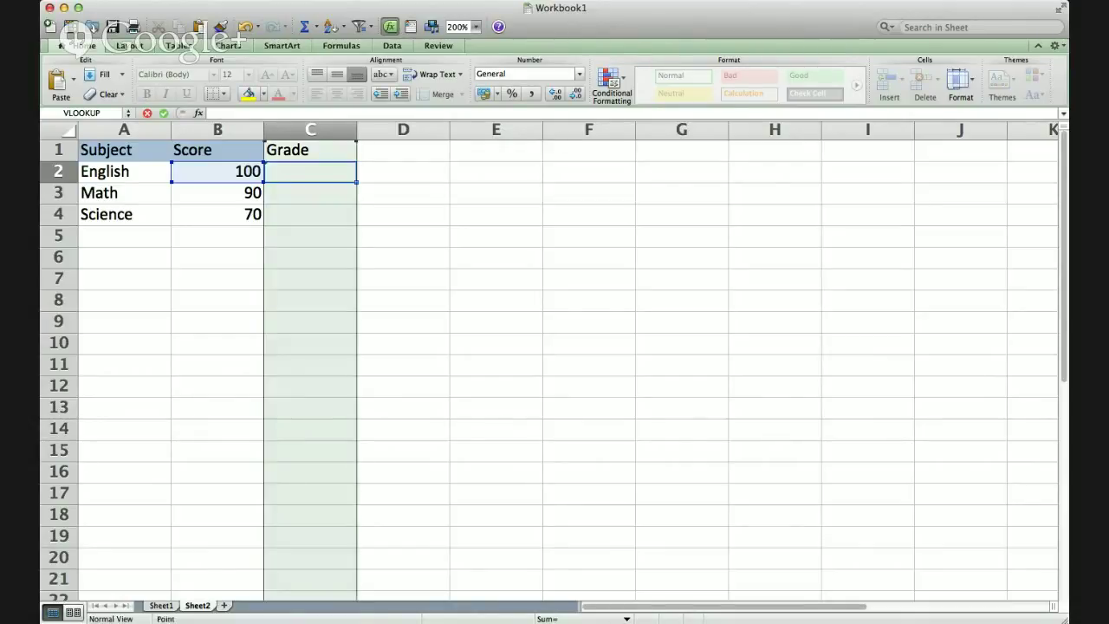
key("BackSpace")
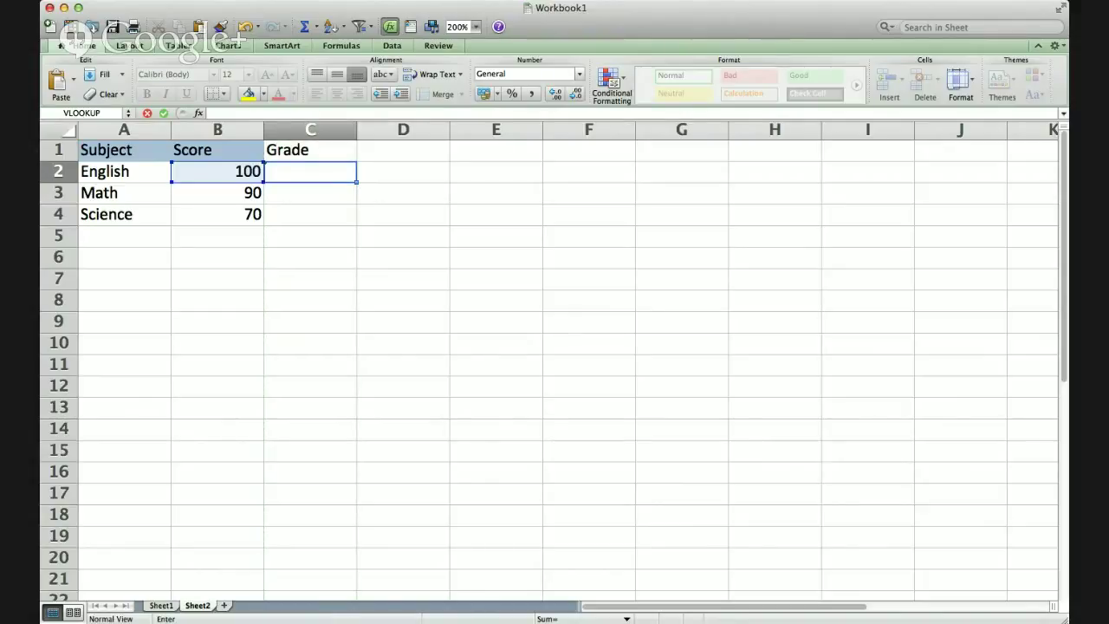
key("Return")
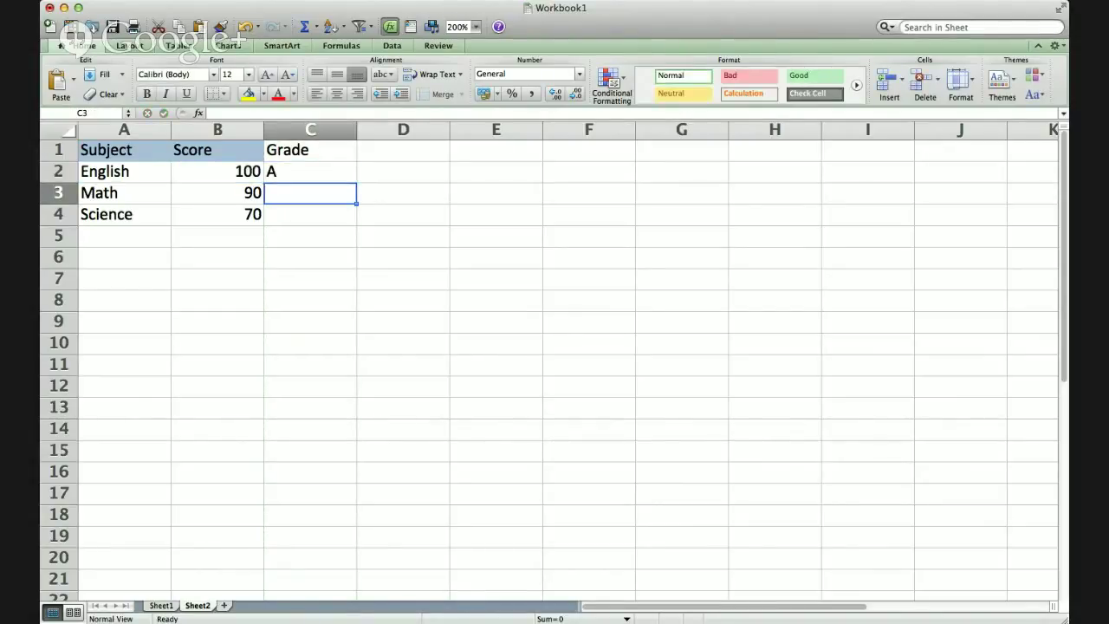
left_click(310, 172)
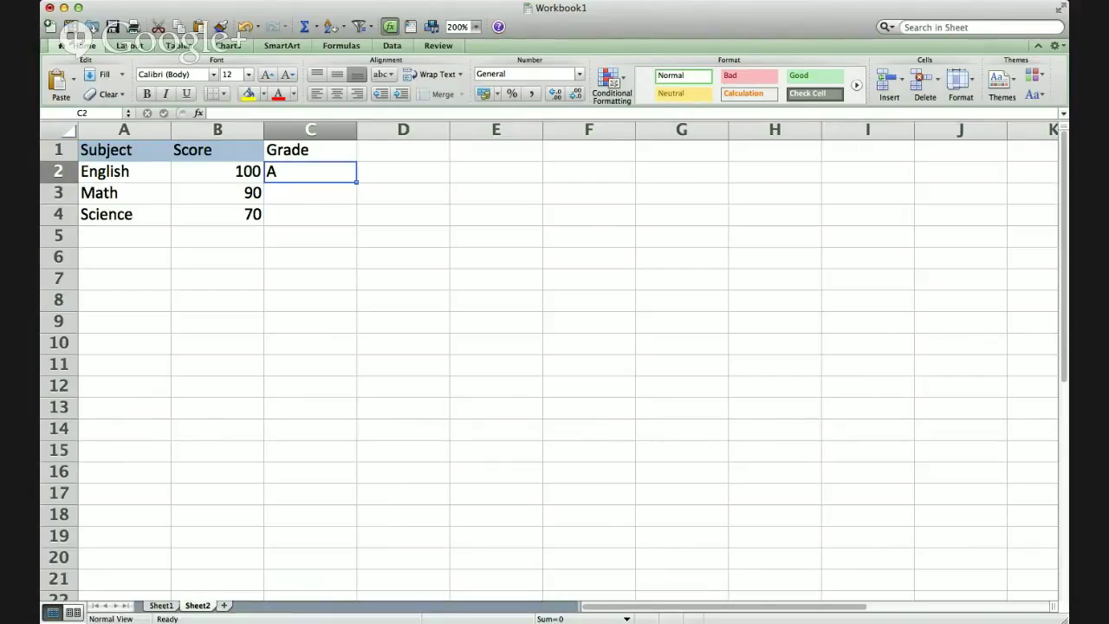
left_click_drag(357, 130, 593, 130)
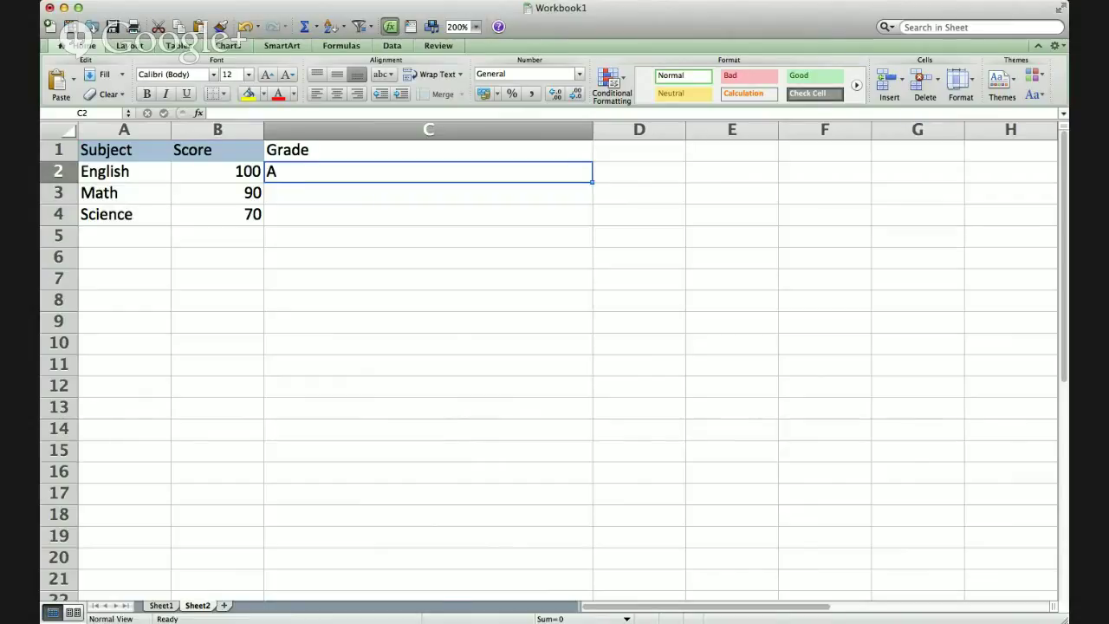
Step: Try the C2 lookup with the Score column as the returned column, and switch it back to the Grade column
double_click(428, 172)
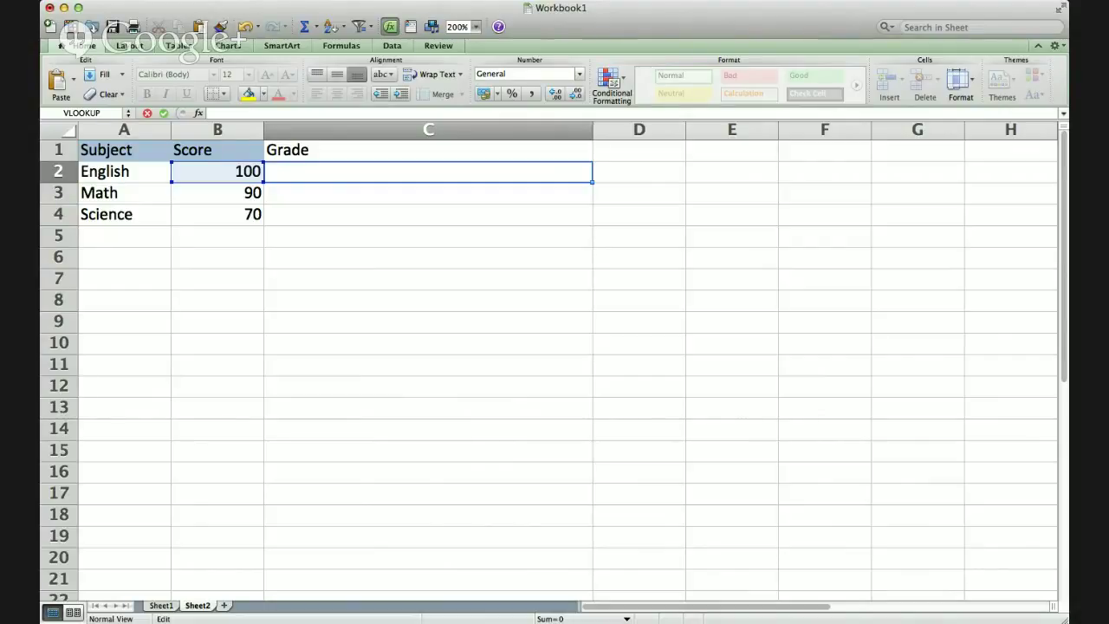
key("Return")
left_click(428, 172)
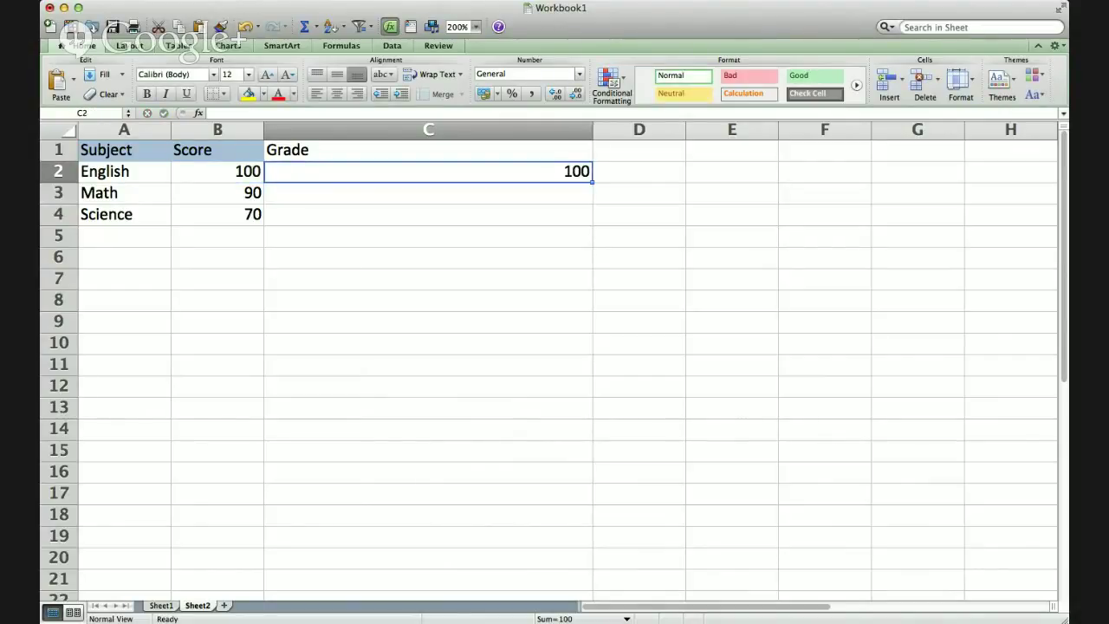
double_click(428, 172)
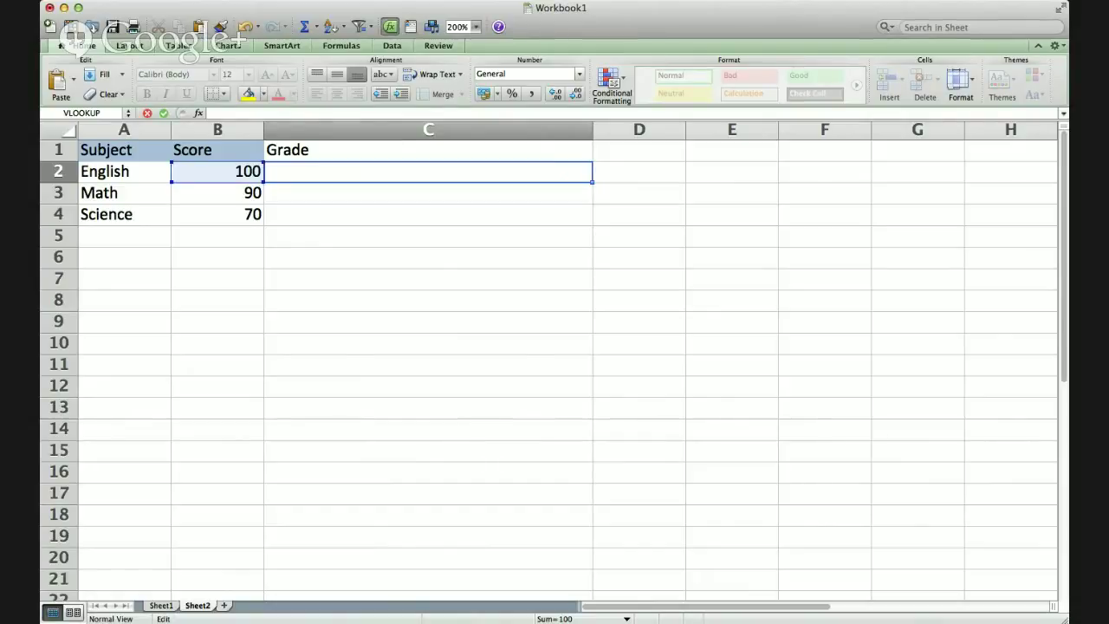
key("Return")
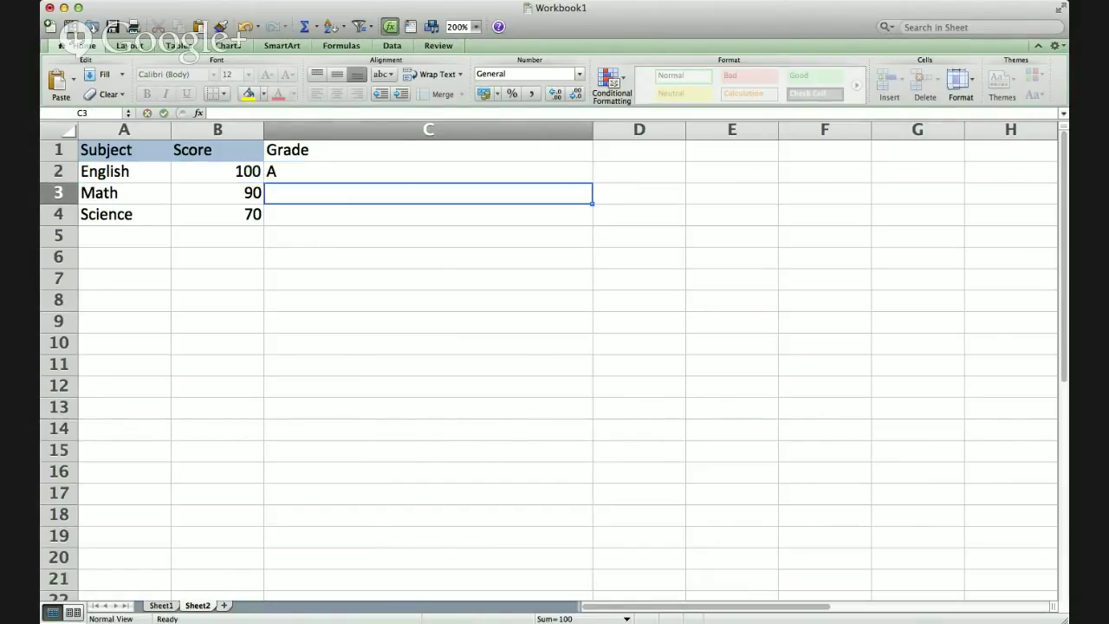
Step: Fill the C2 formula down to C4 and check the Math and Science scores against their grades
left_click(429, 172)
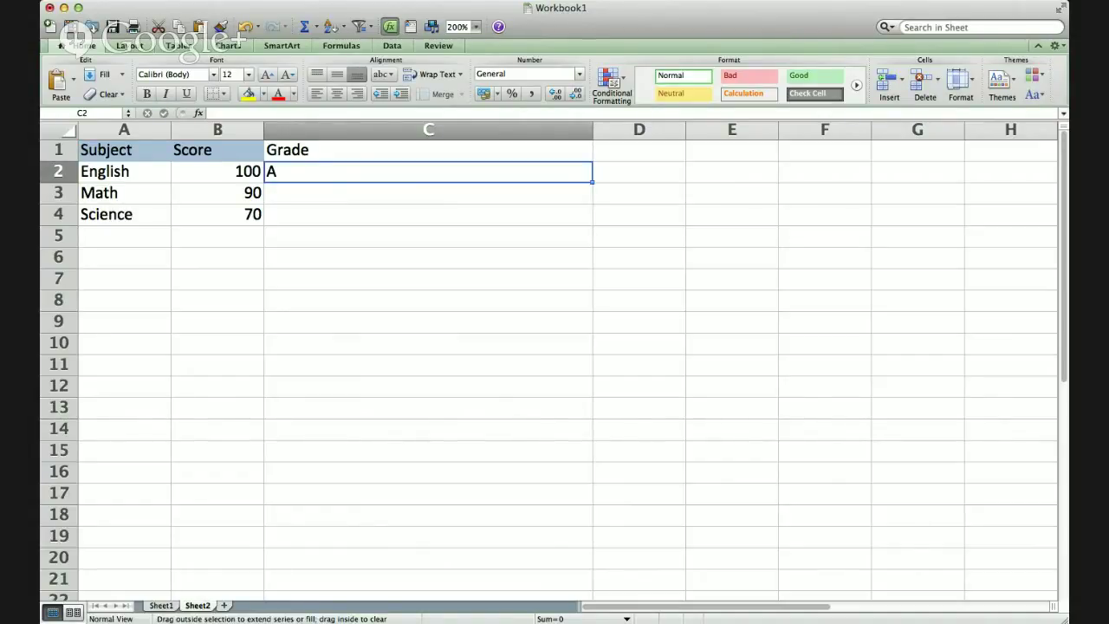
left_click_drag(593, 182, 593, 223)
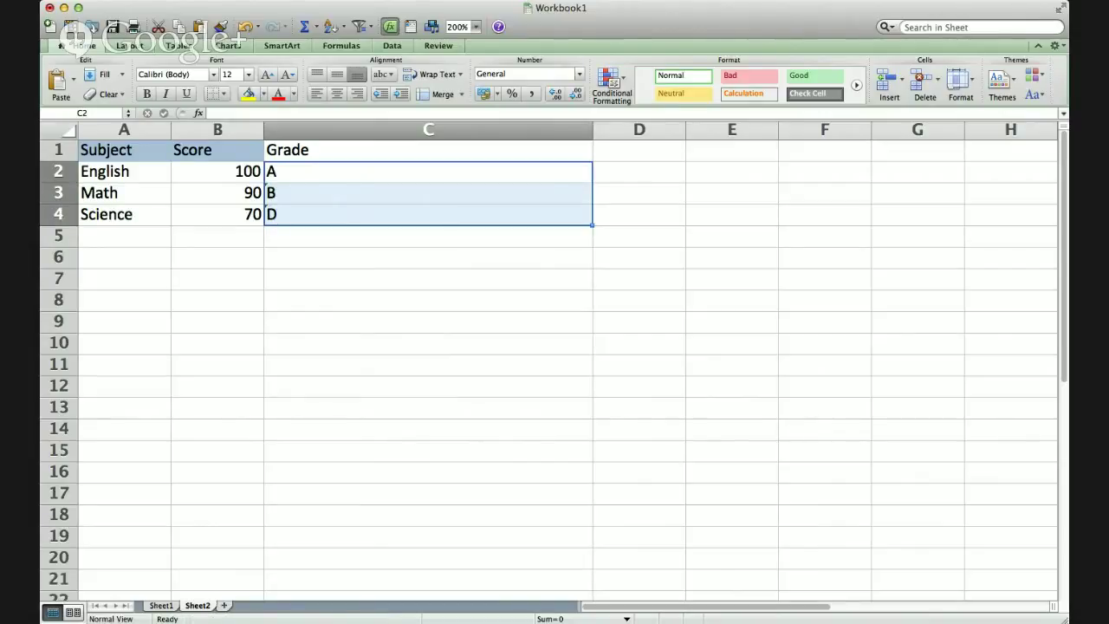
left_click(263, 202)
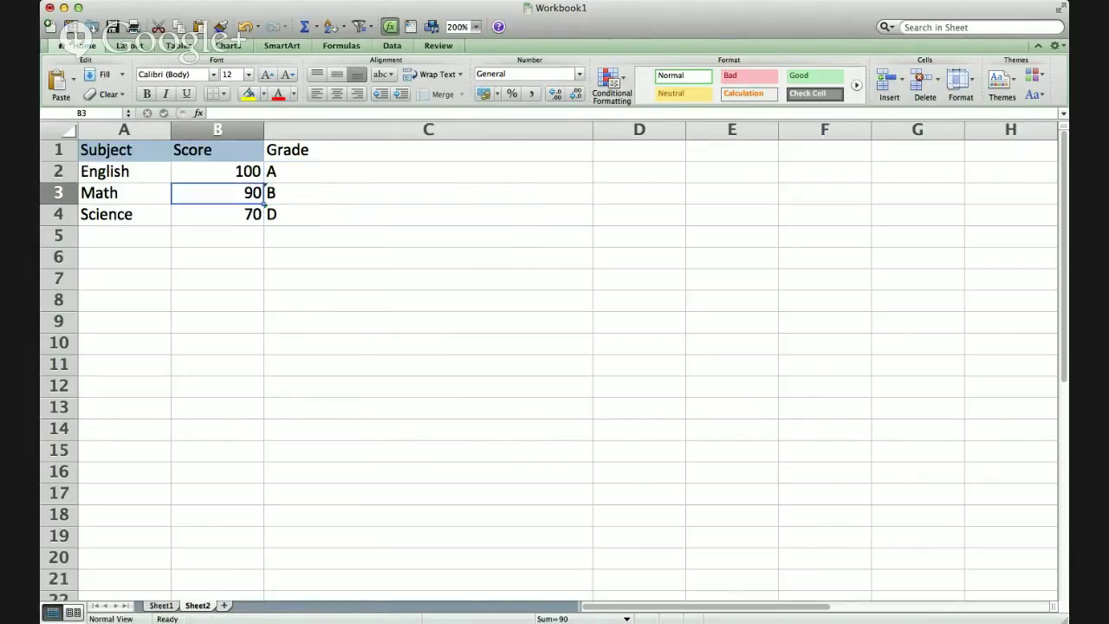
left_click(265, 201)
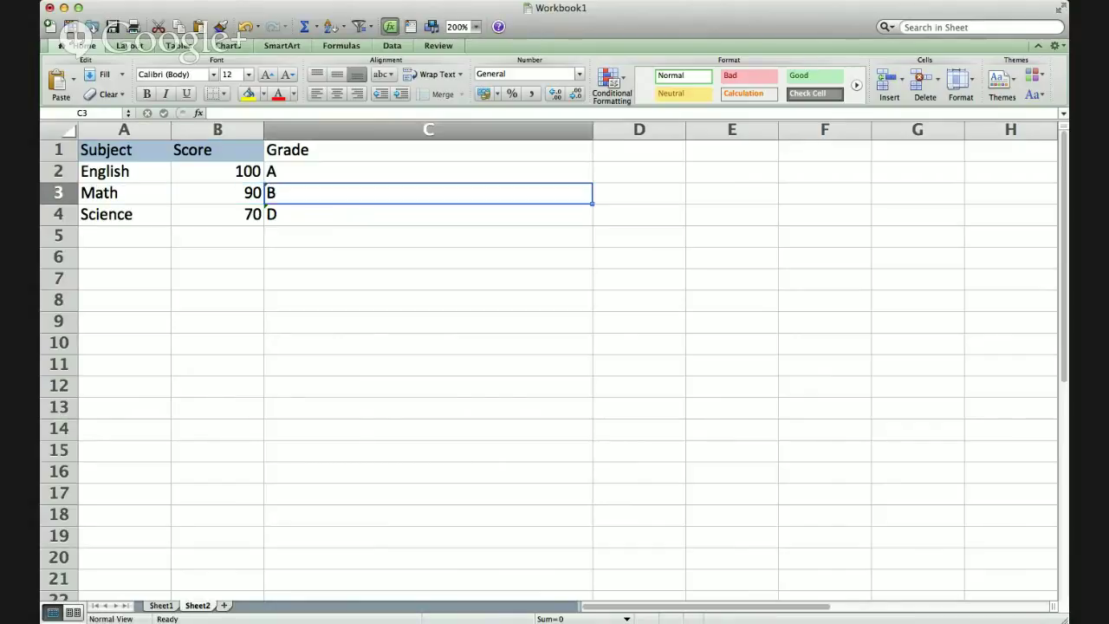
left_click(261, 213)
left_click(266, 213)
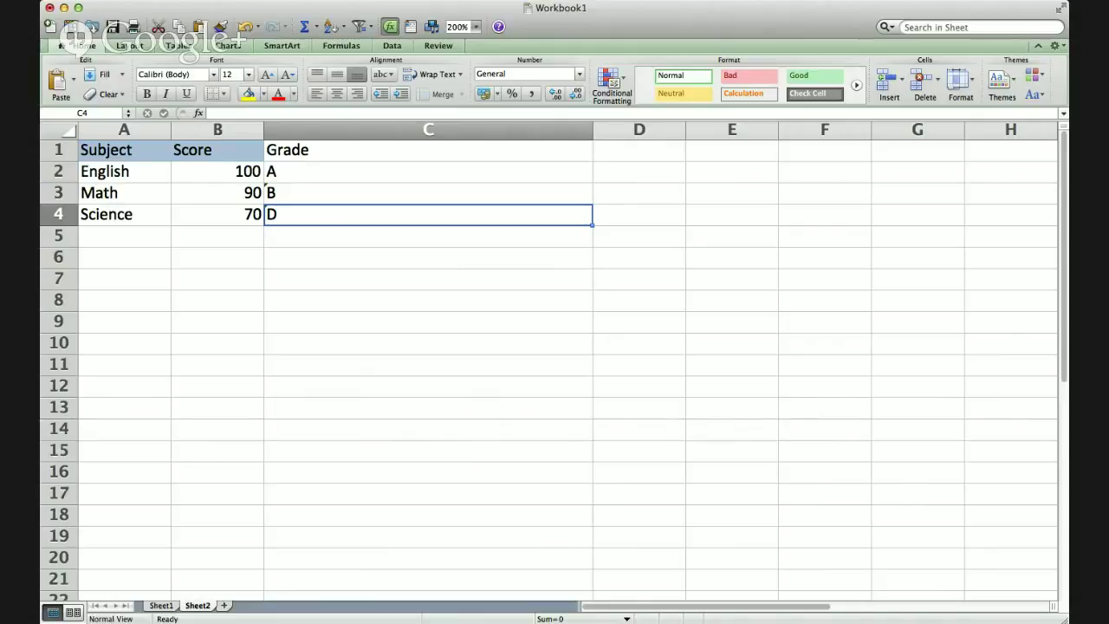
Step: Open the VLOOKUP formula in C4 and review its lookup value and its table reference to Sheet1
double_click(429, 215)
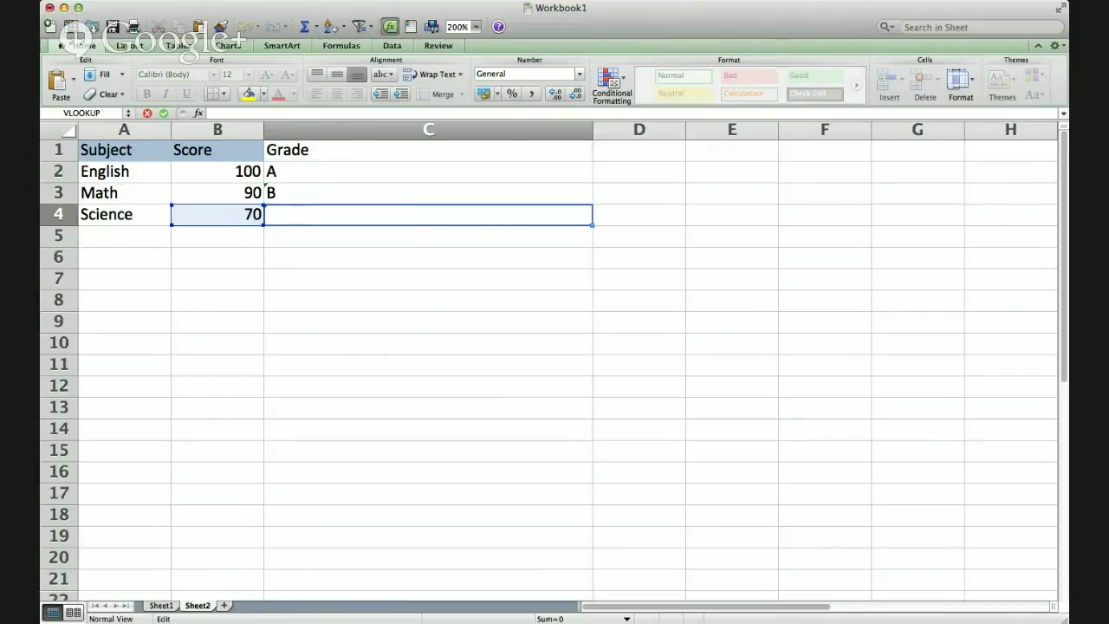
left_click(161, 606)
type(",")
key("super+Tab")
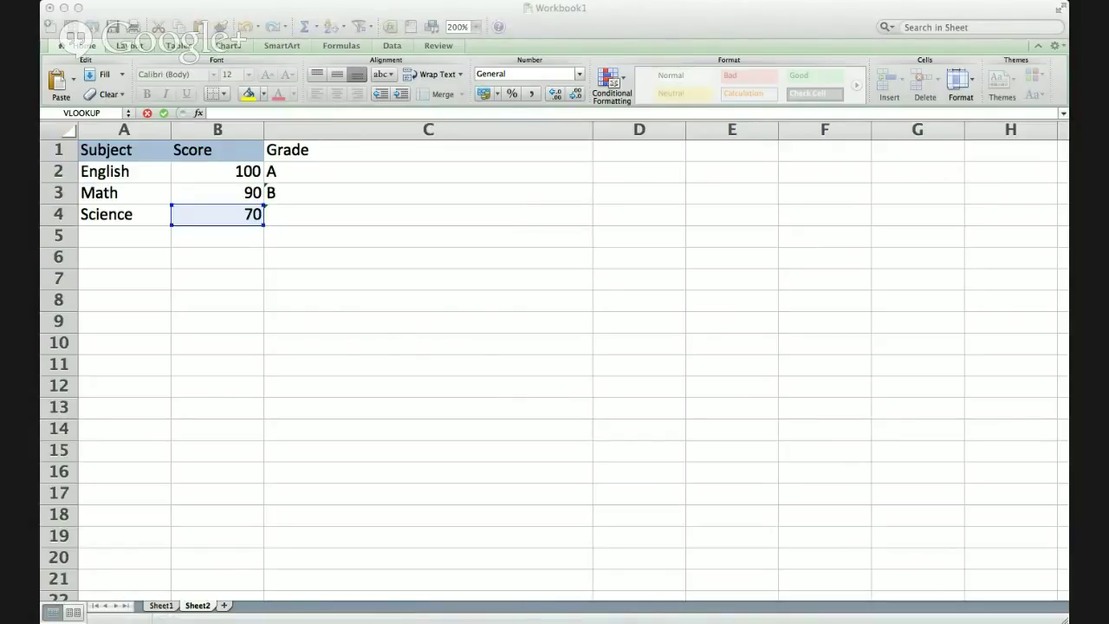